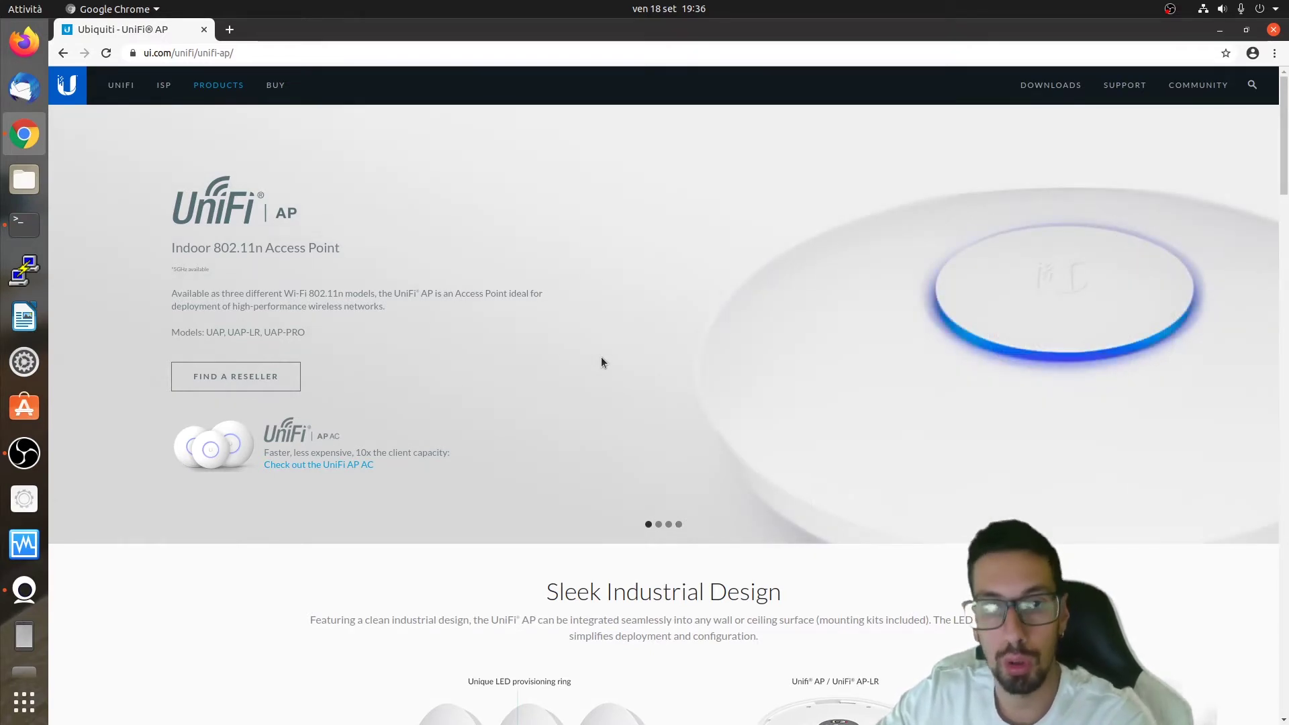
- Open the Ubiquiti downloads page and list the files available for the UniFi AP product
left_click(1049, 87)
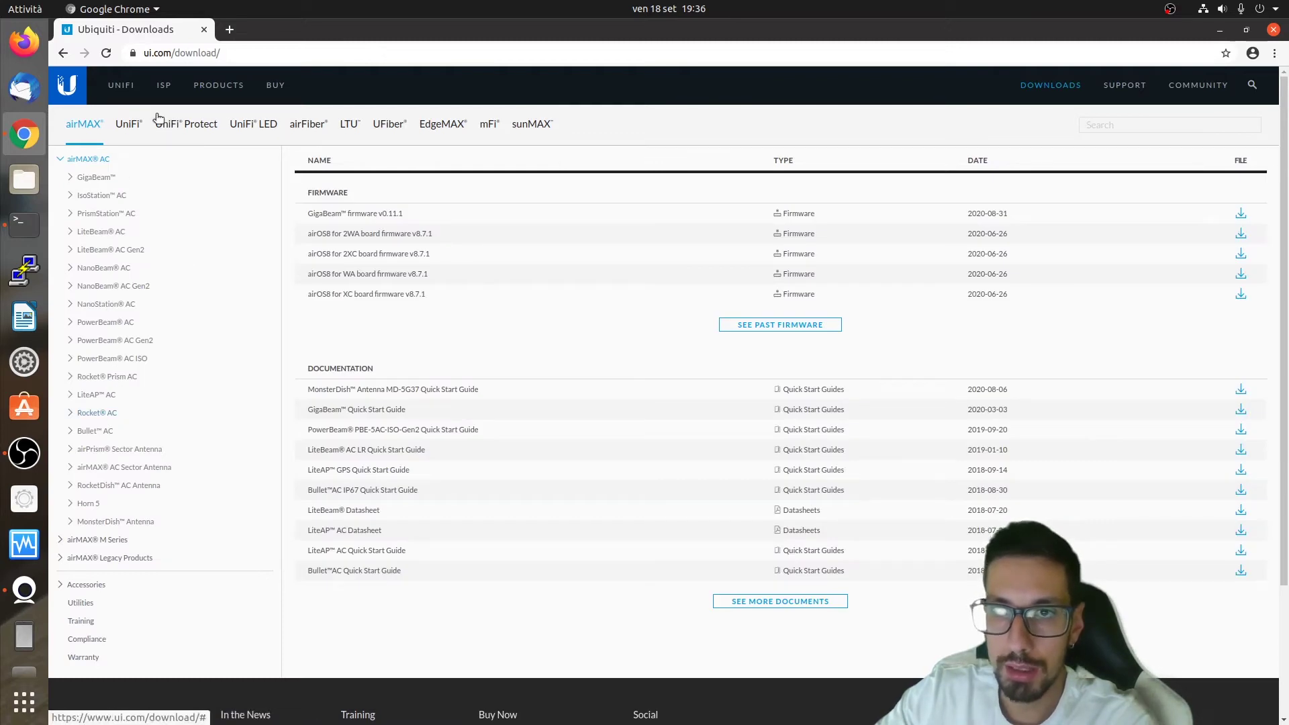
left_click(136, 132)
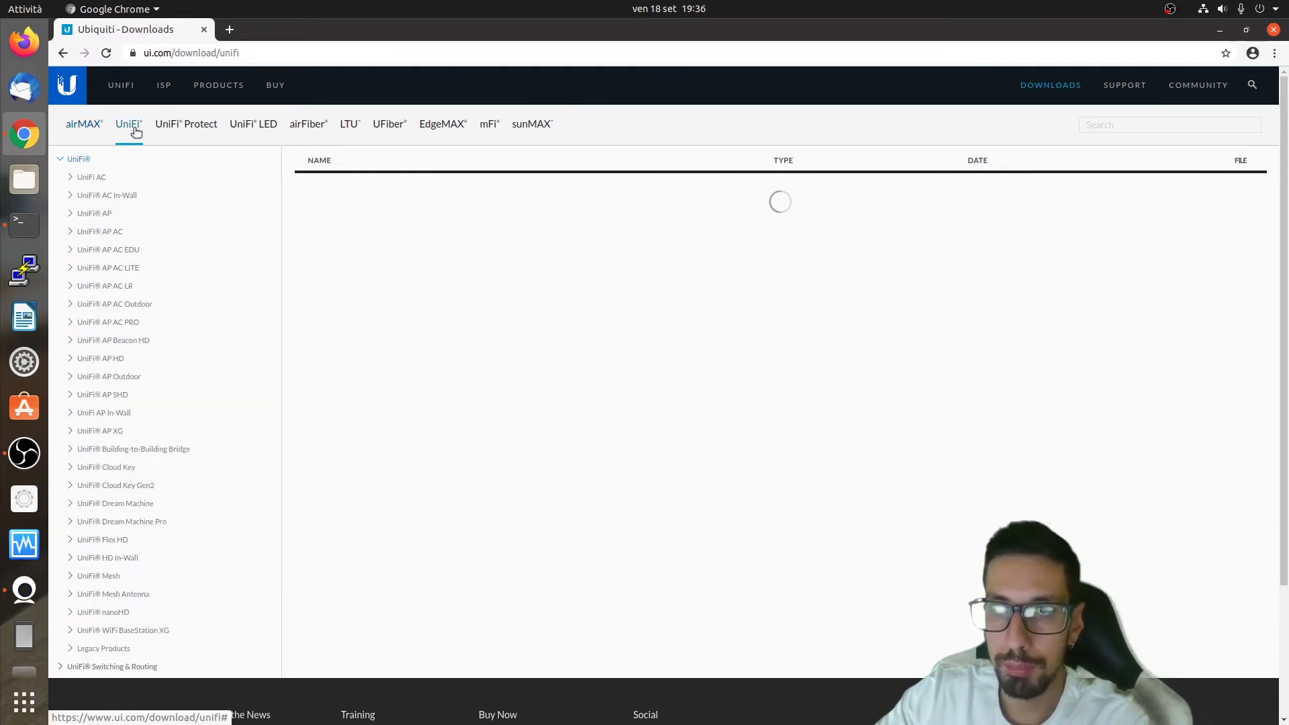
left_click(111, 214)
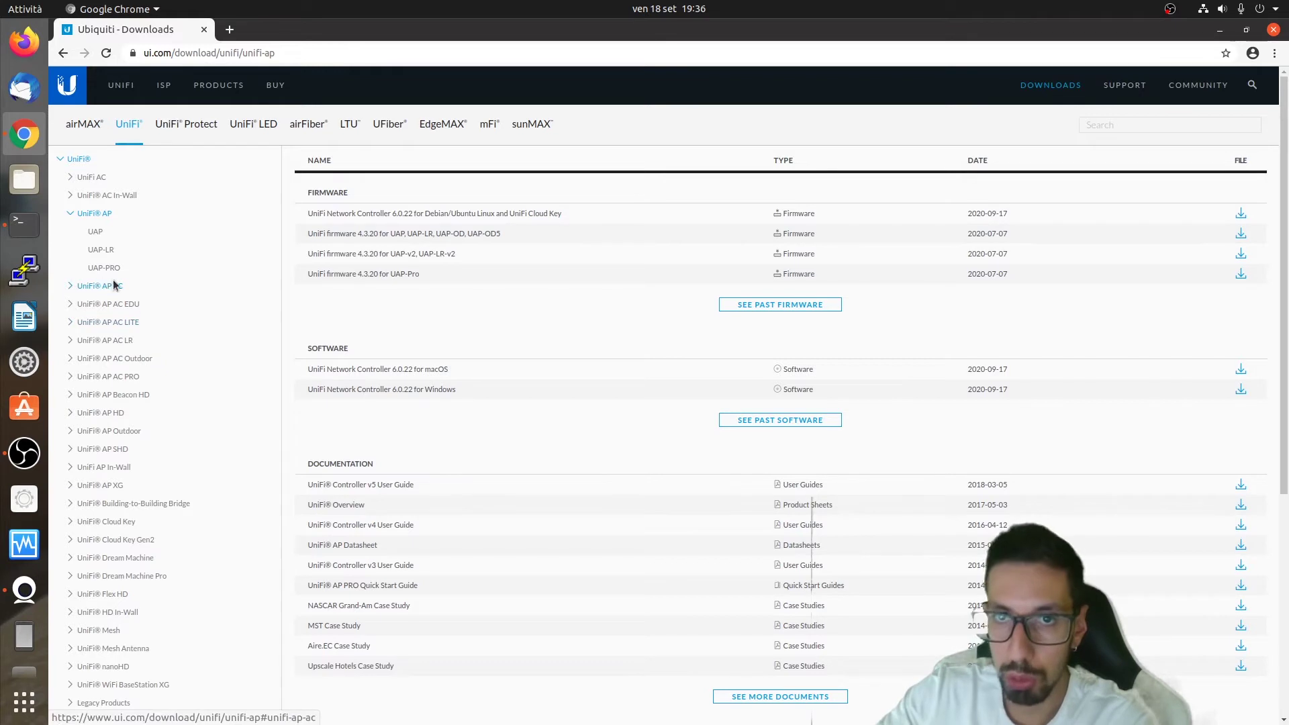
left_click(230, 28)
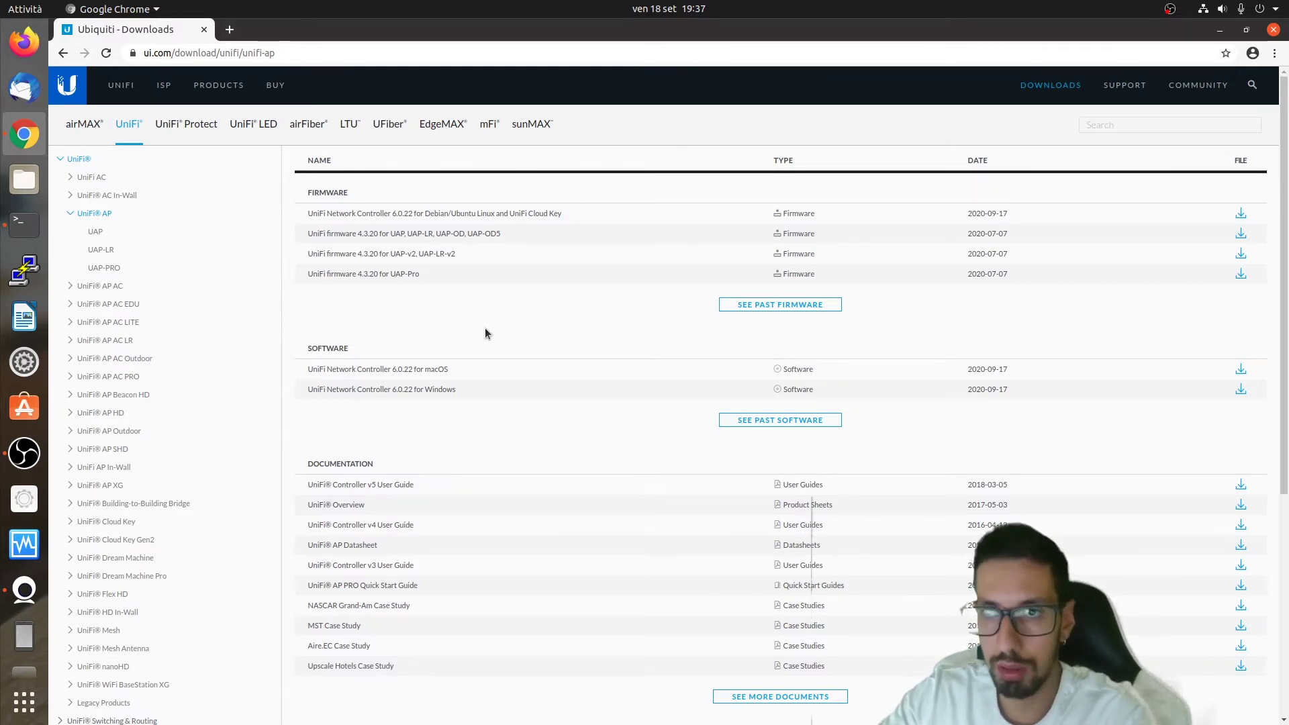
left_click(225, 30)
type("htt")
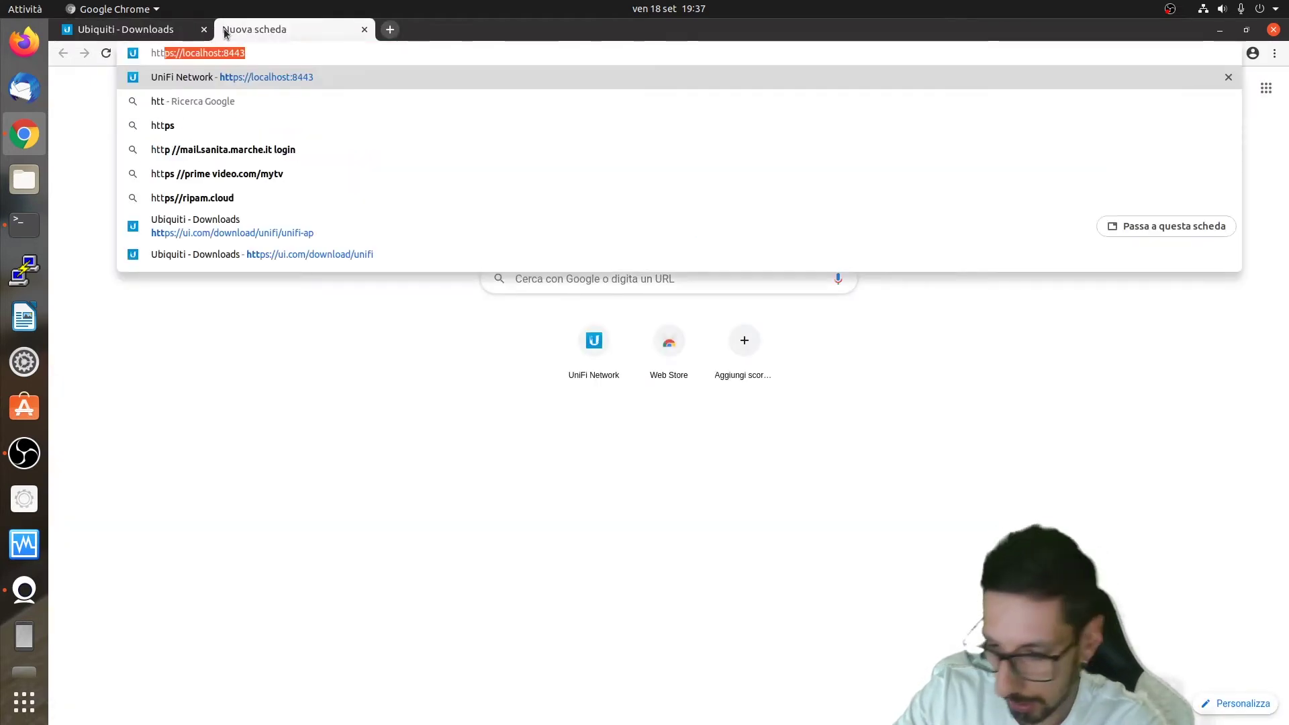
type("ps://localhost:")
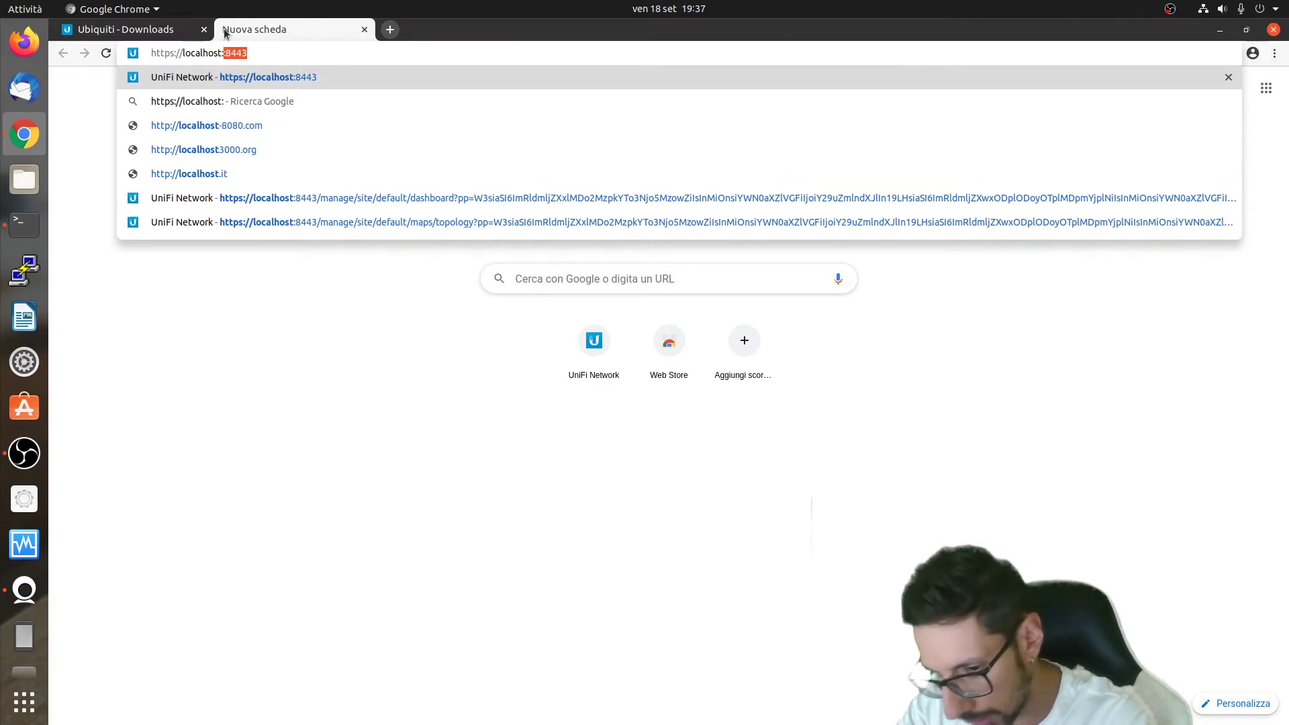
type("84443")
key("BackSpace")
key("BackSpace")
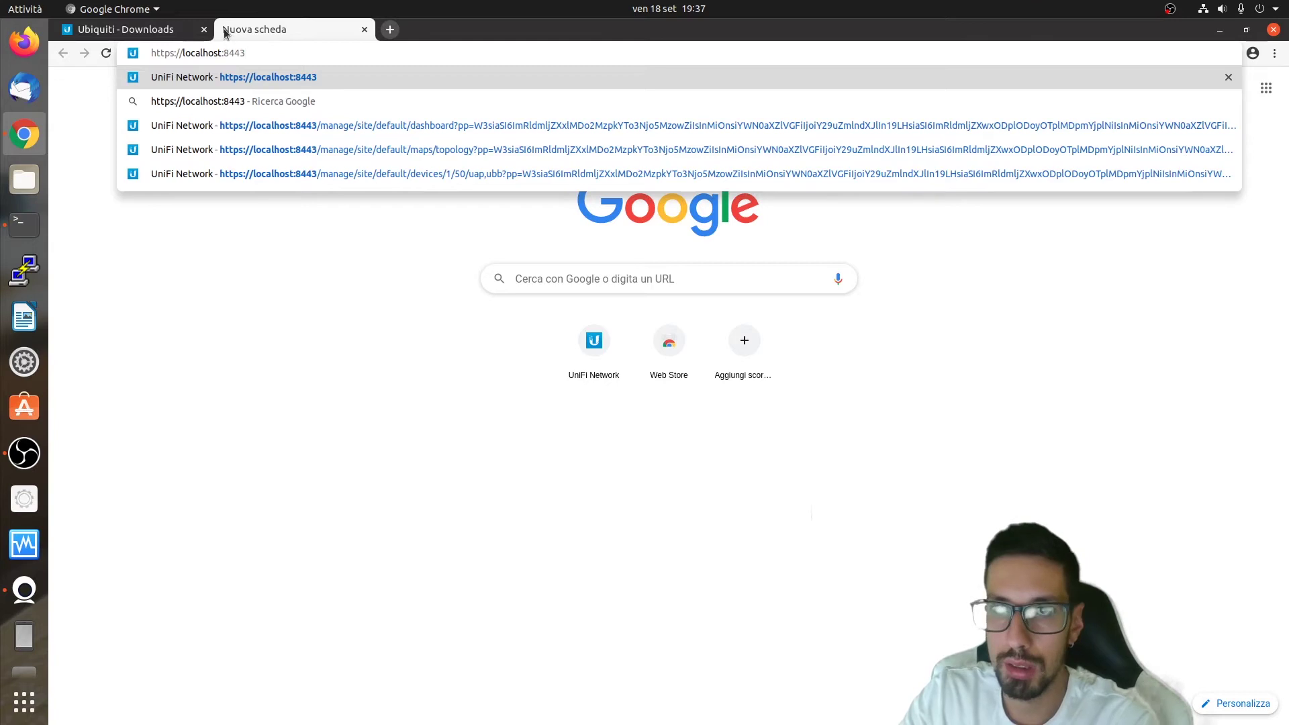
key("Return")
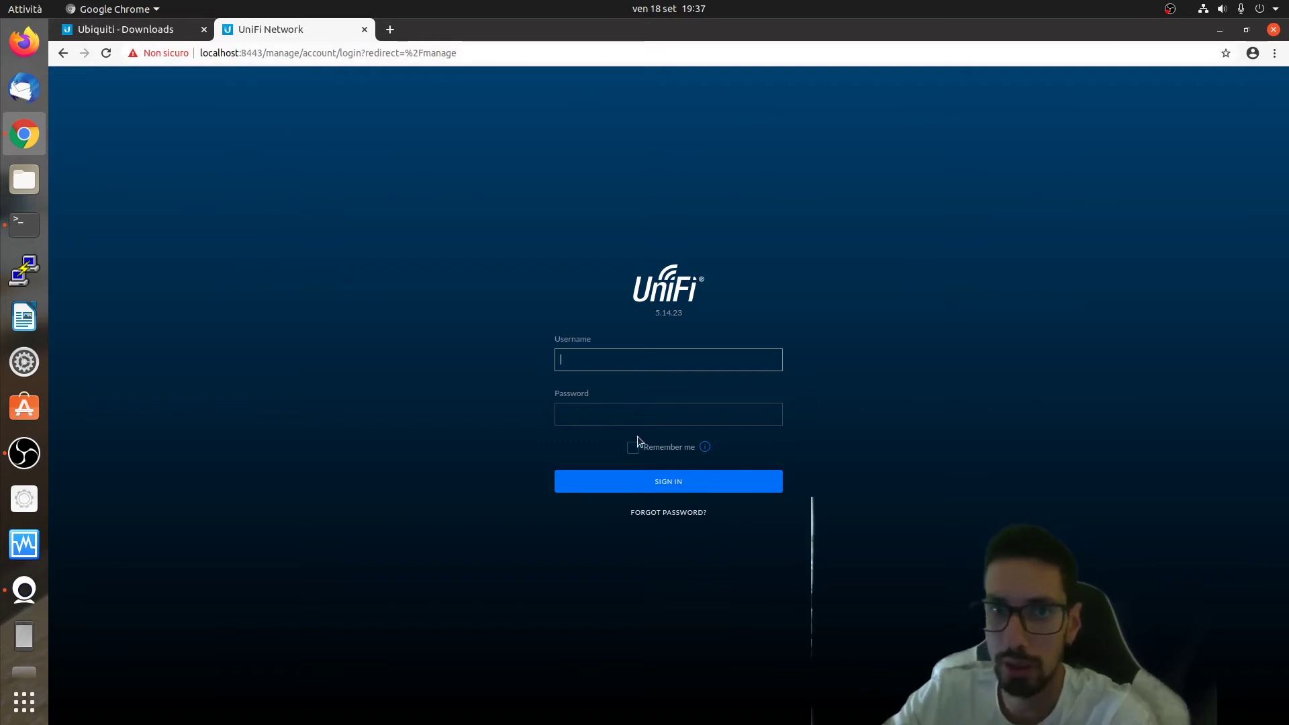
- Sign in to the controller as admin with the account password and dismiss the request to send diagnostics data
left_click(643, 360)
type("admi")
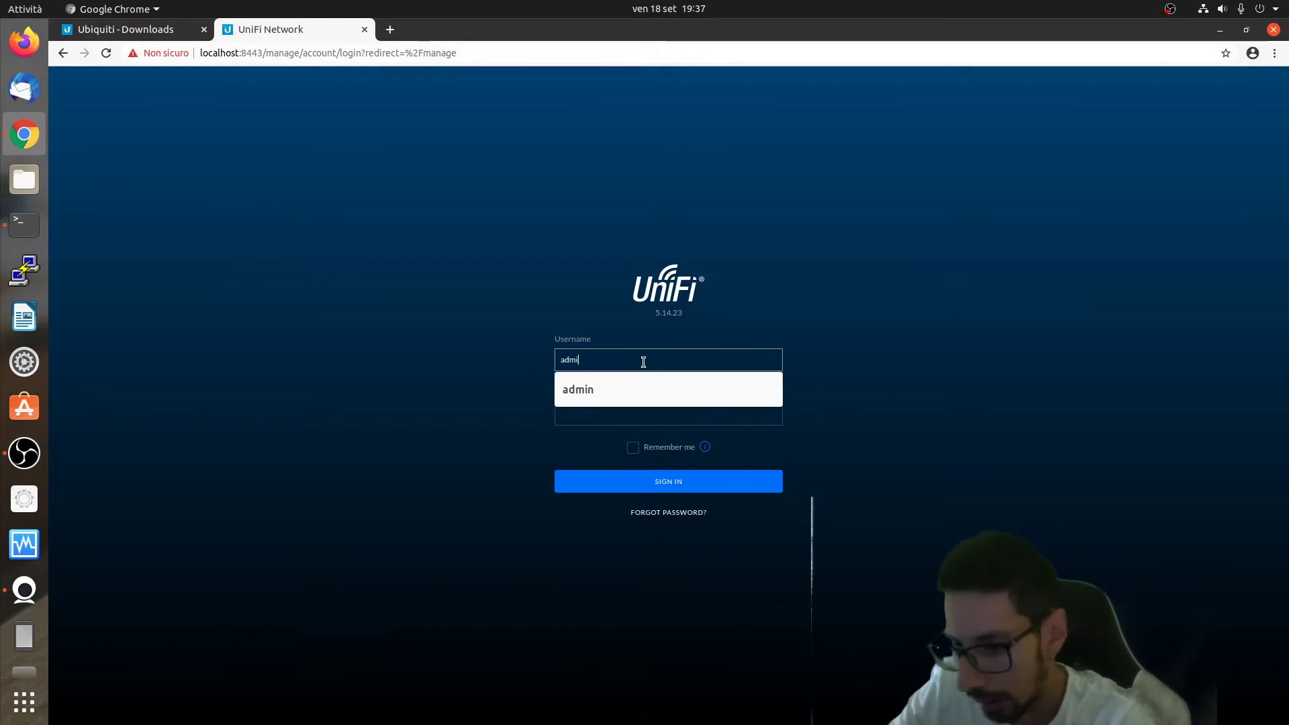
type("n")
key("Tab")
type("•••••••••")
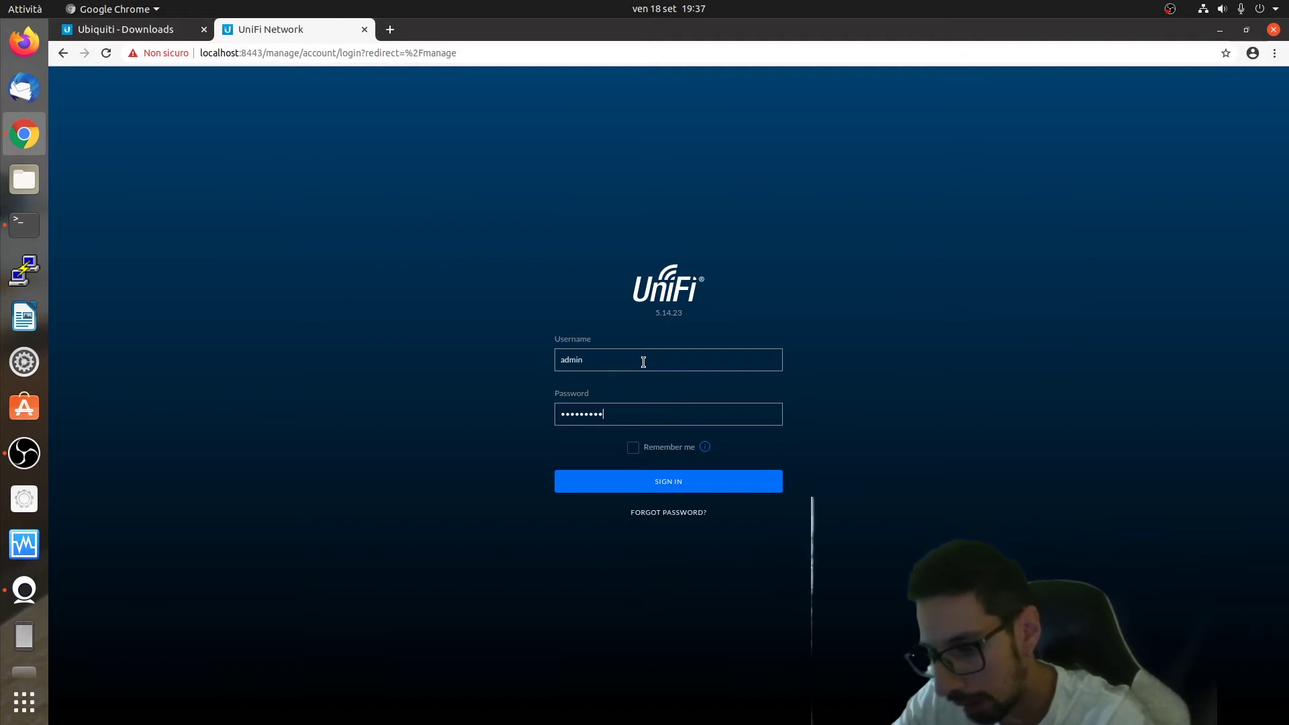
key("ctrl+a")
type("••••••••••••••")
key("Return")
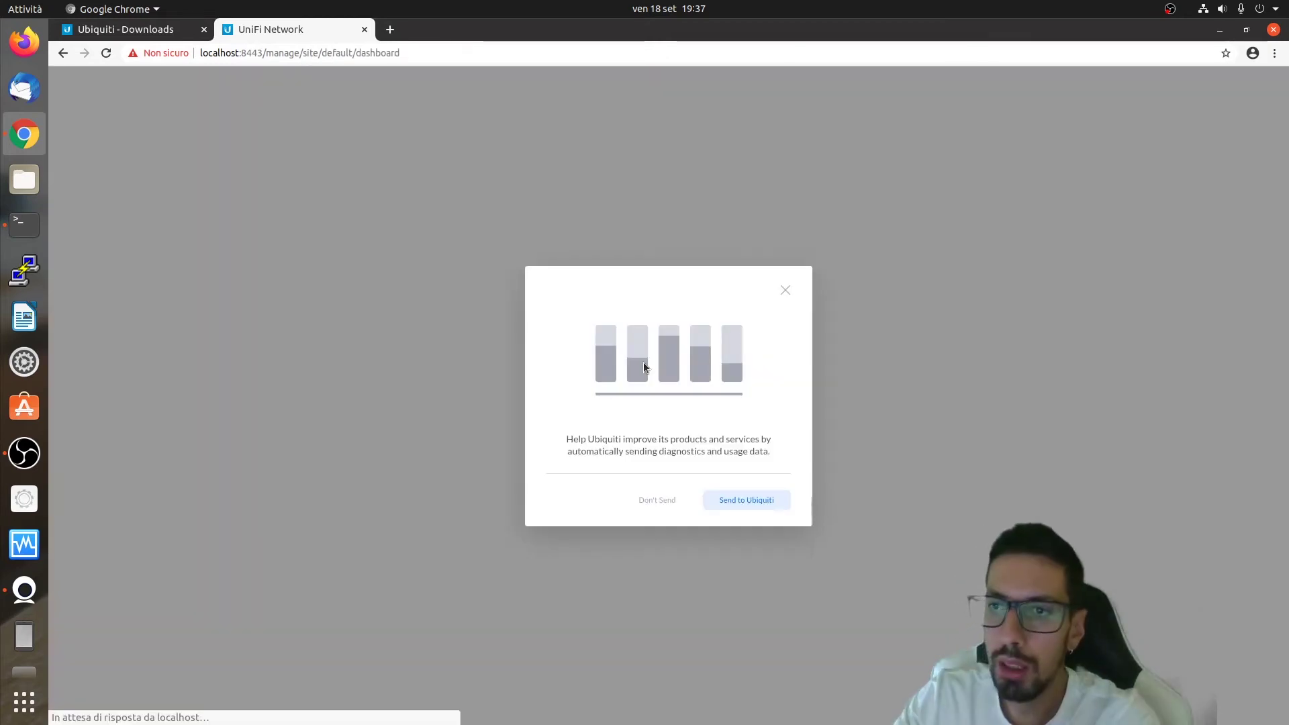
left_click(786, 290)
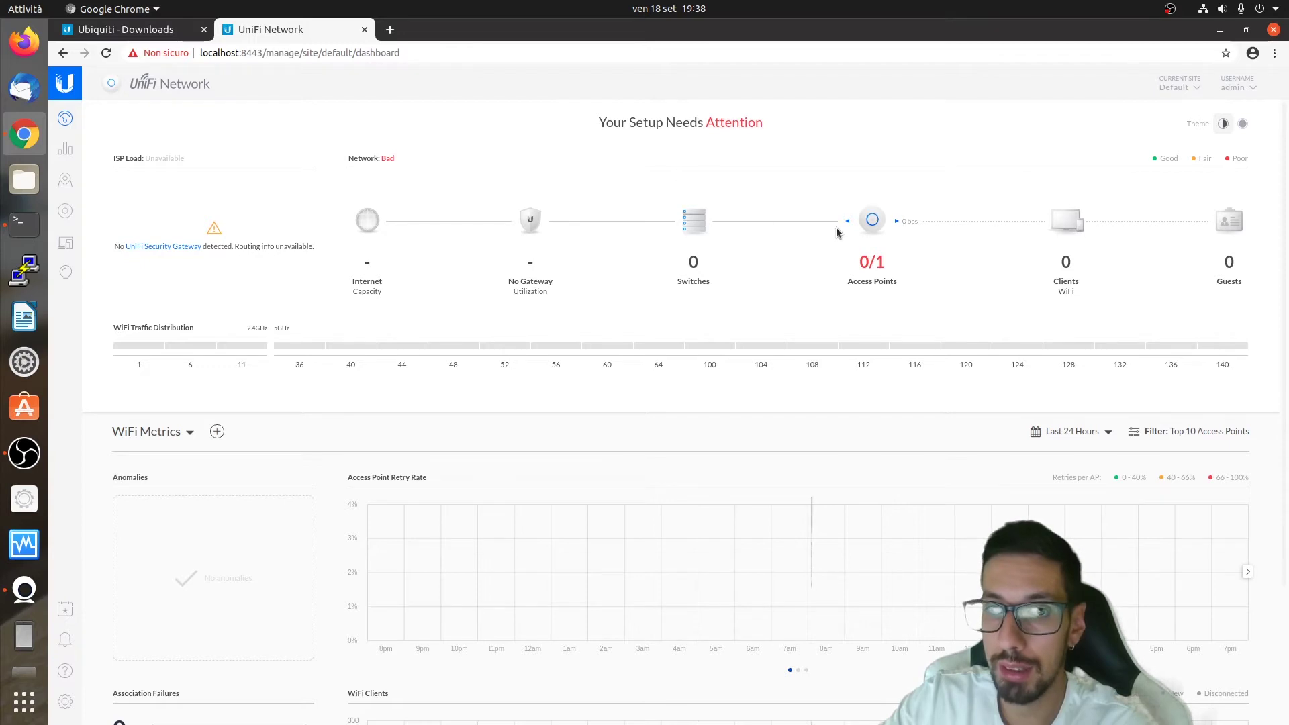
- Open the configuration of the Piano terra access point from the device list and examine its alias
mouse_move(876, 233)
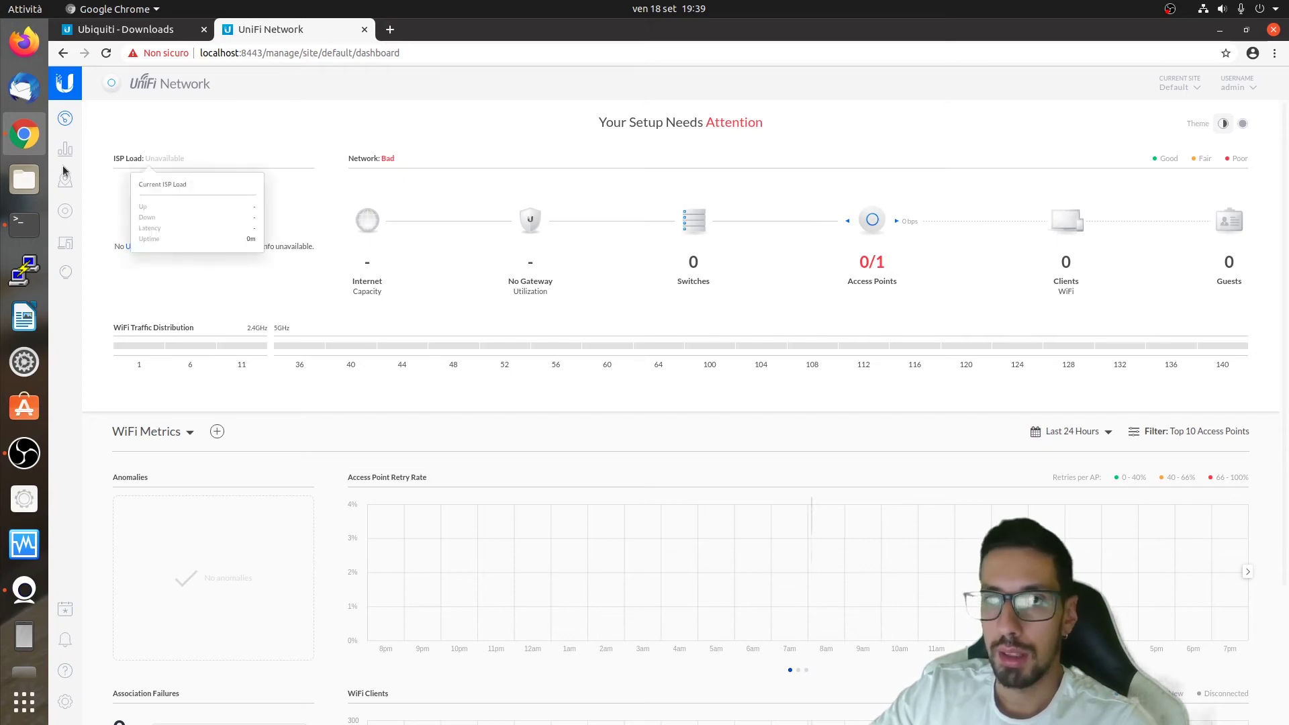
left_click(70, 212)
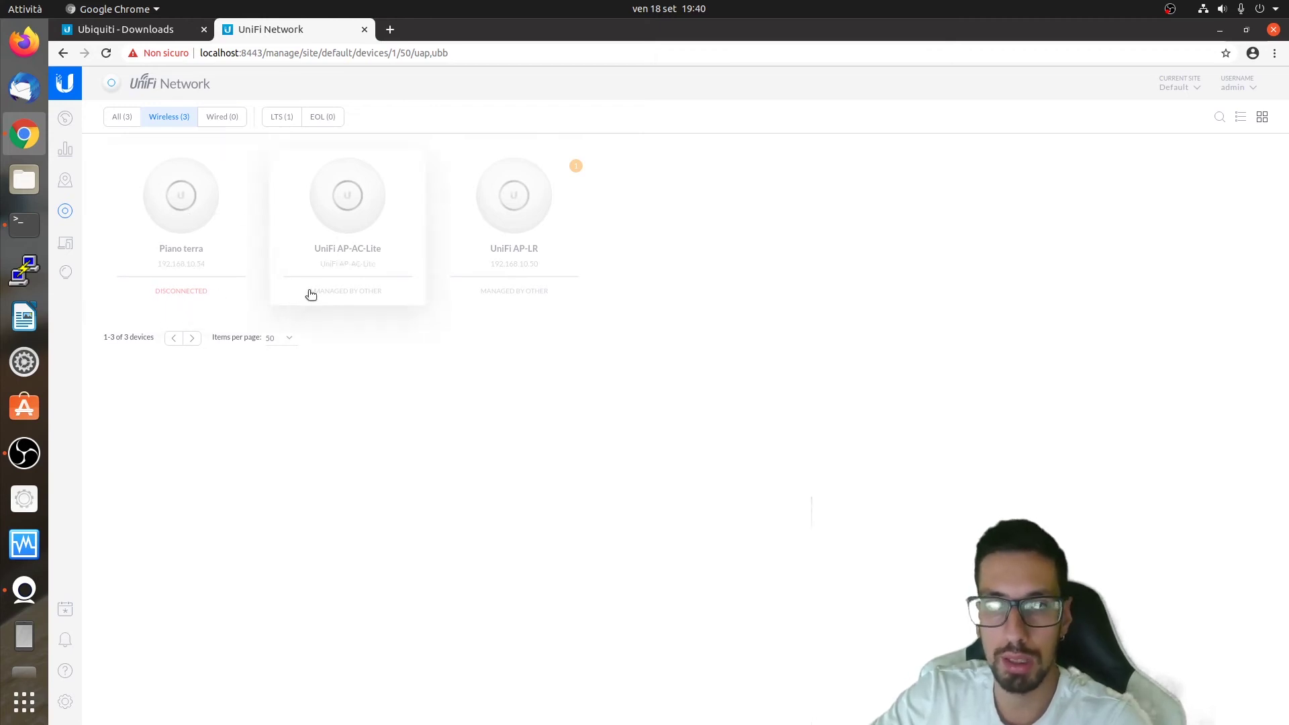
left_click(187, 205)
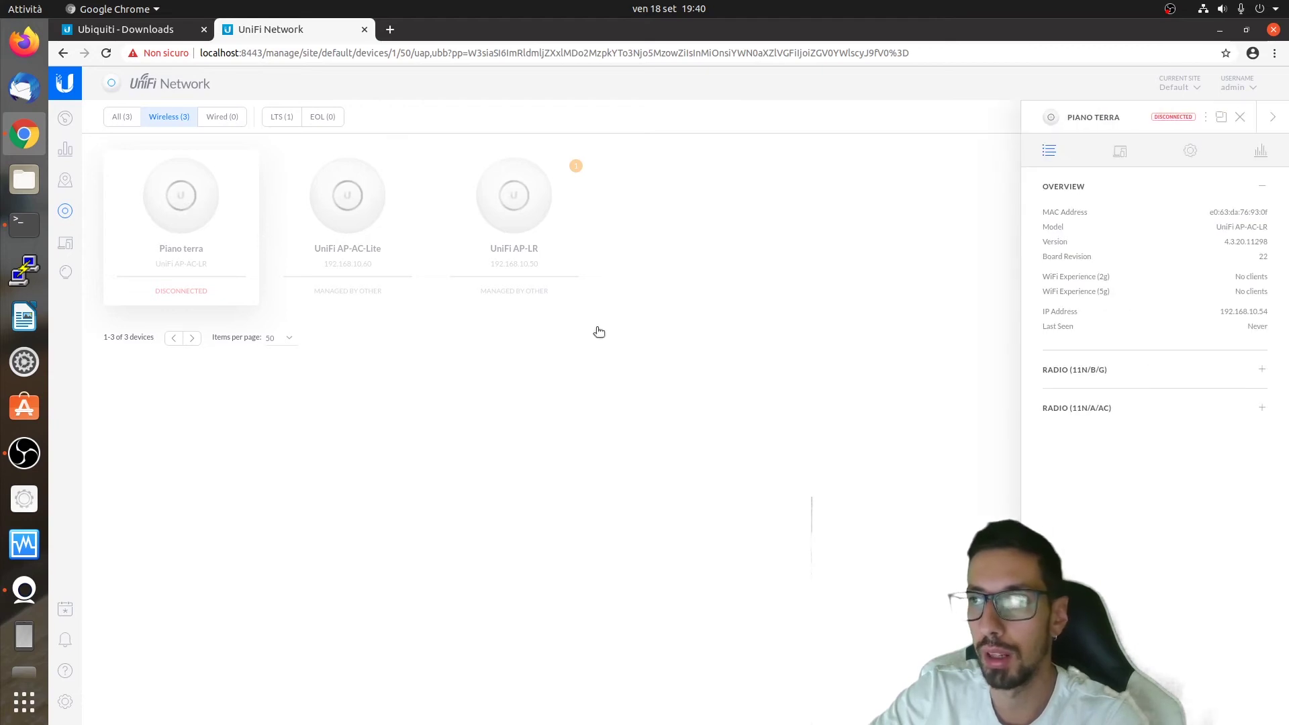
left_click(1190, 150)
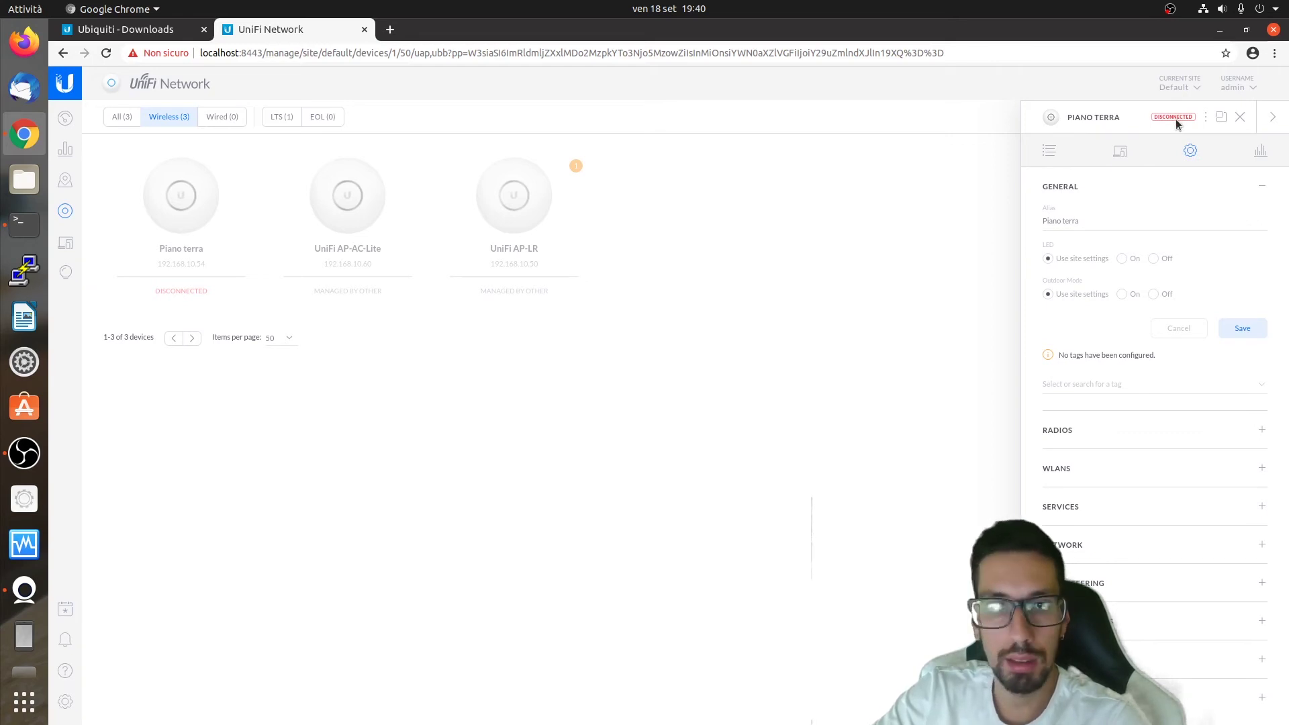
left_click_drag(1113, 222, 1066, 205)
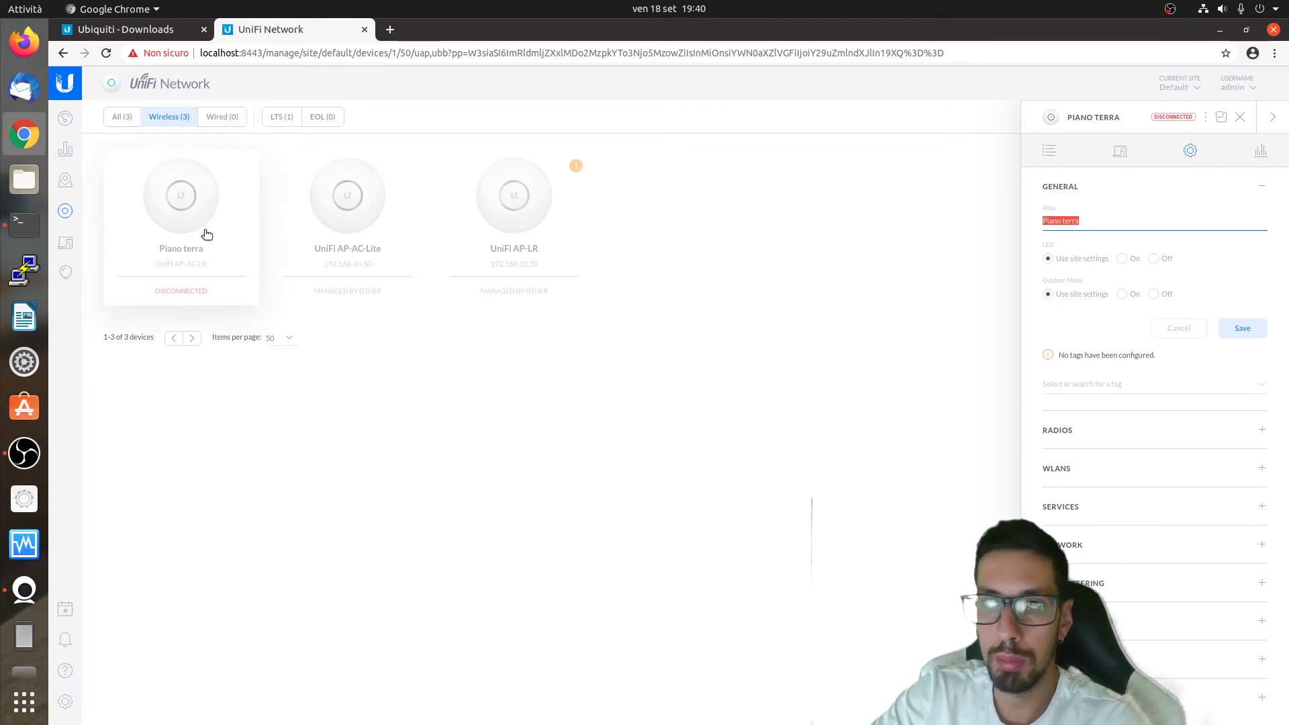
left_click(1080, 223)
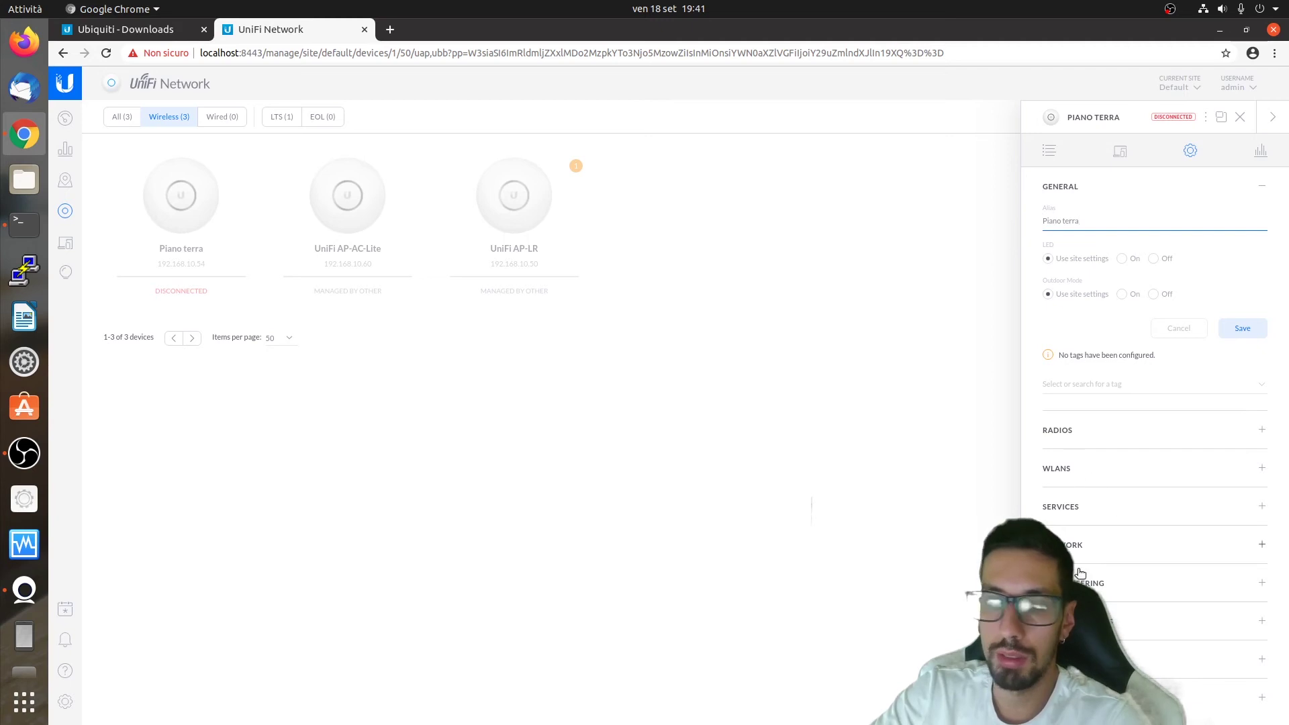
- Review the access point's WLANs, network and band steering settings, keeping the IP configuration on Using DHCP
left_click(1057, 466)
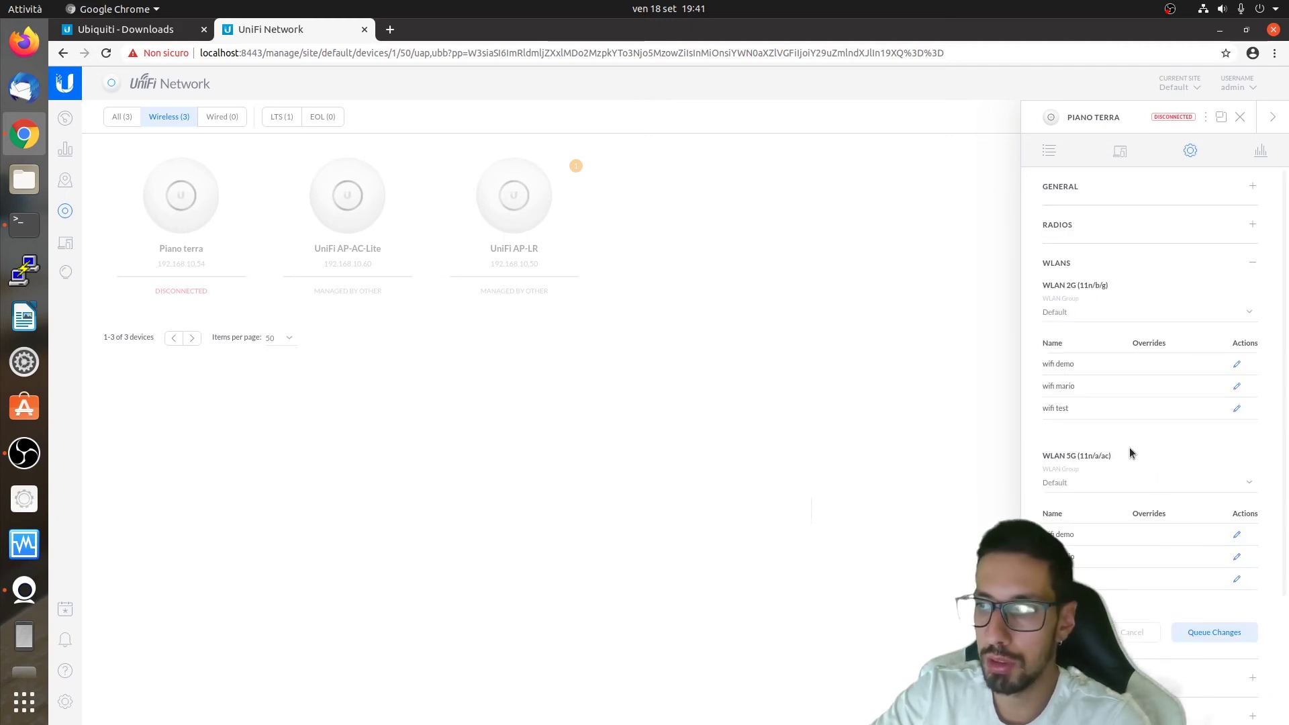
scroll(1115, 551, "down", 2)
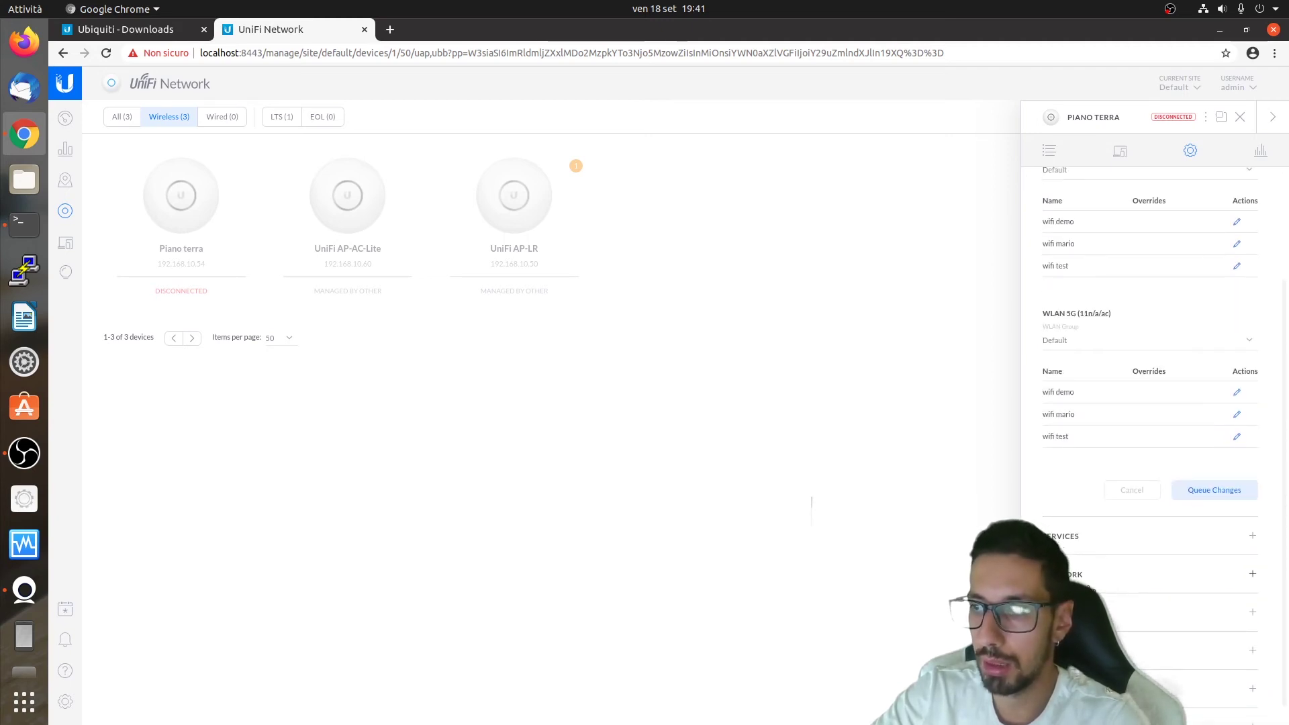
left_click(1064, 574)
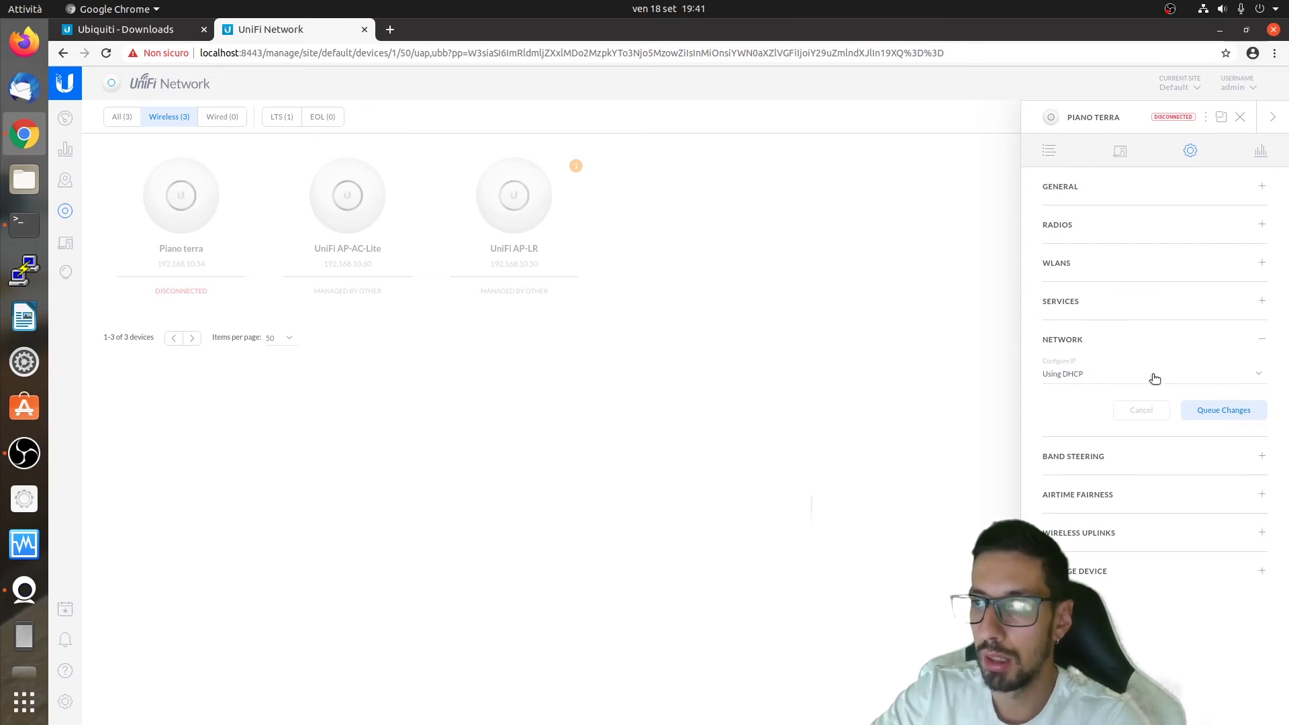
left_click(1128, 373)
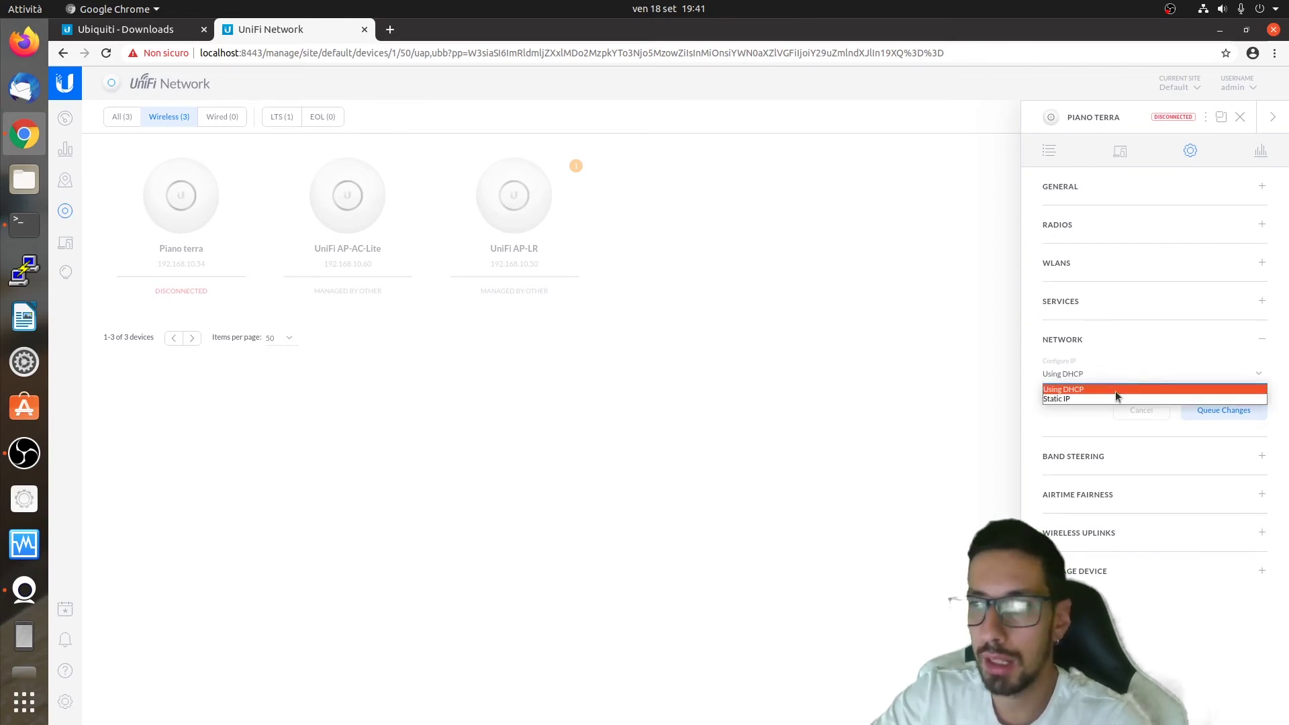
left_click(1107, 389)
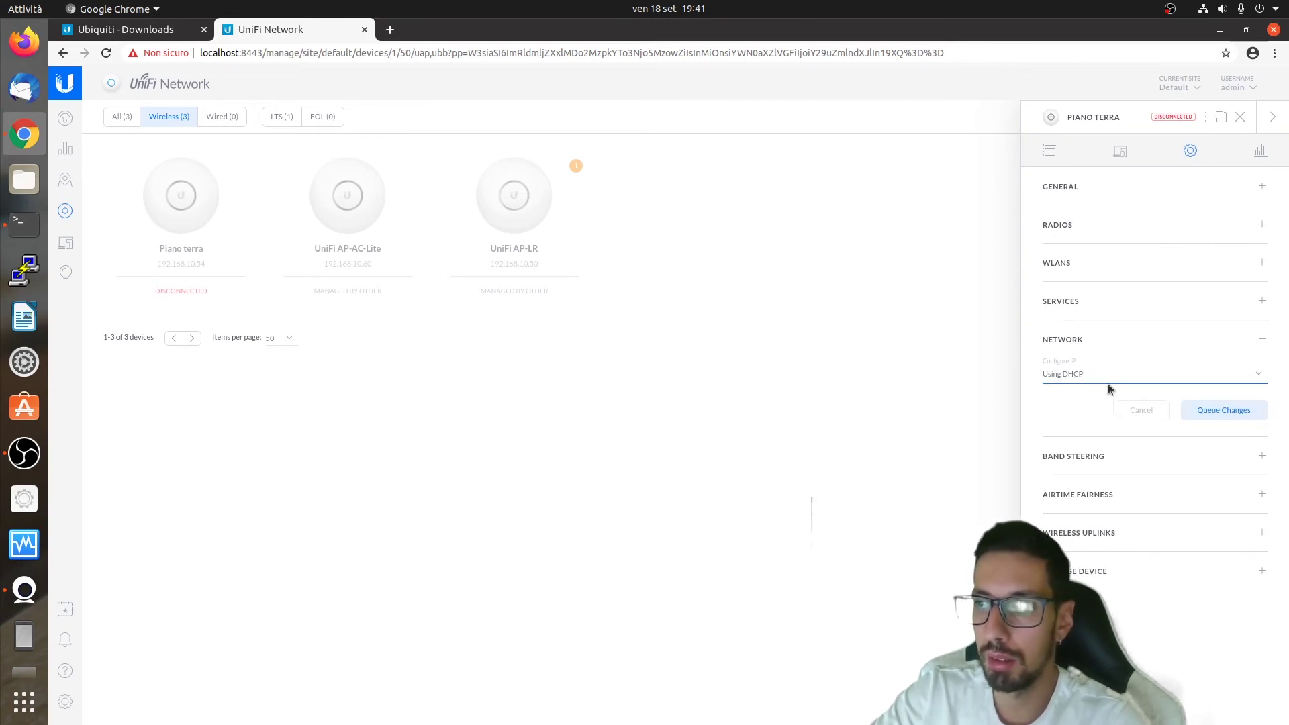
left_click(1100, 459)
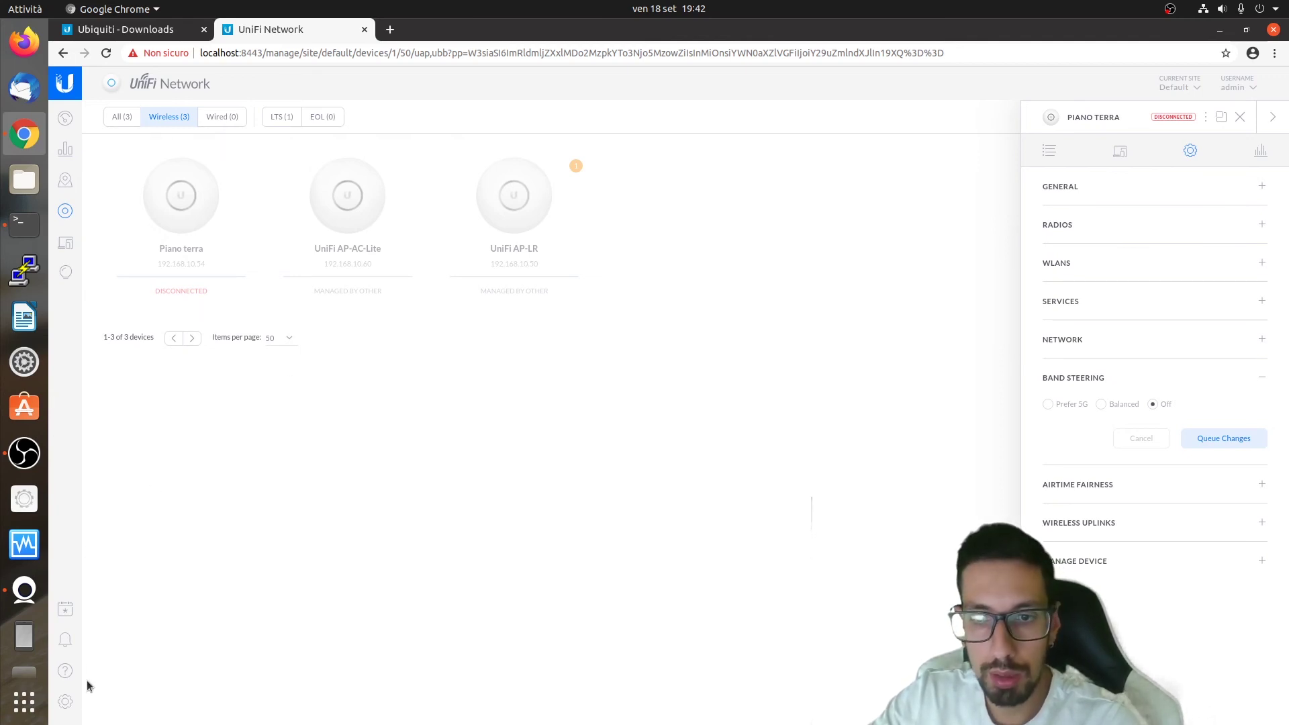
- Create and save a wireless network named pippo with WPA Personal security and a security key in the site settings
left_click(67, 701)
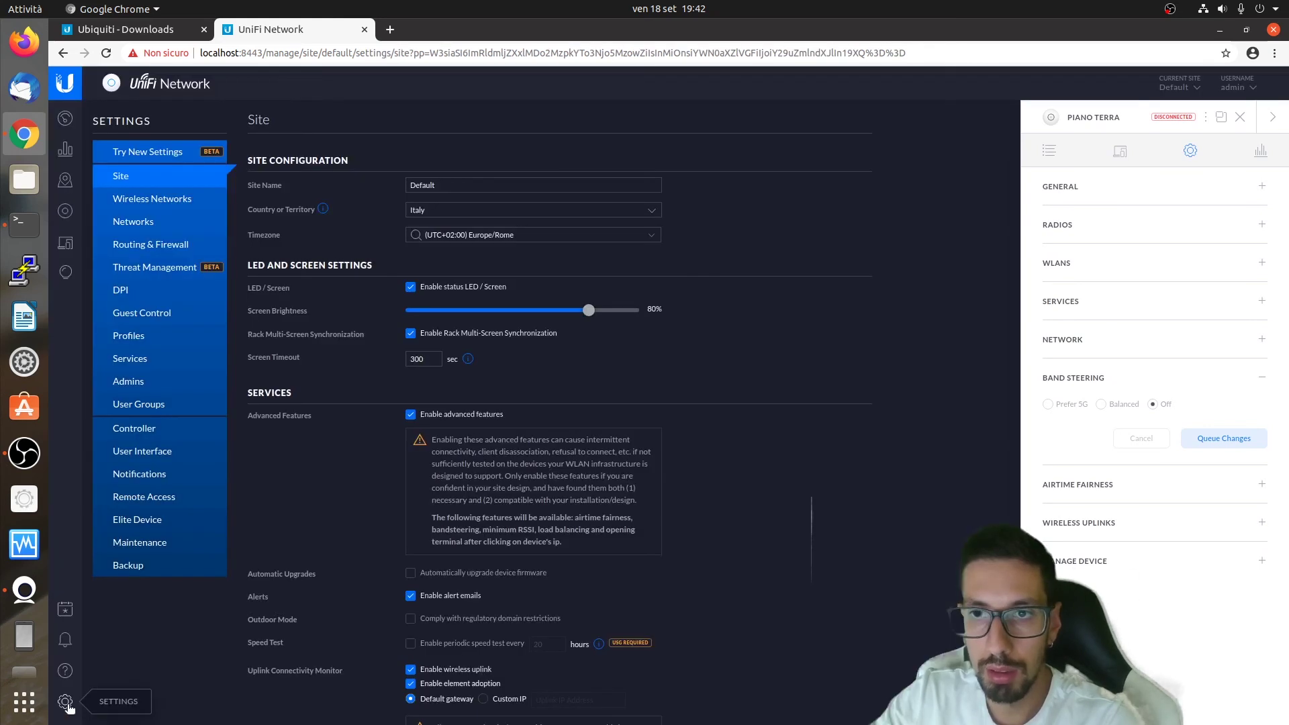
left_click(152, 204)
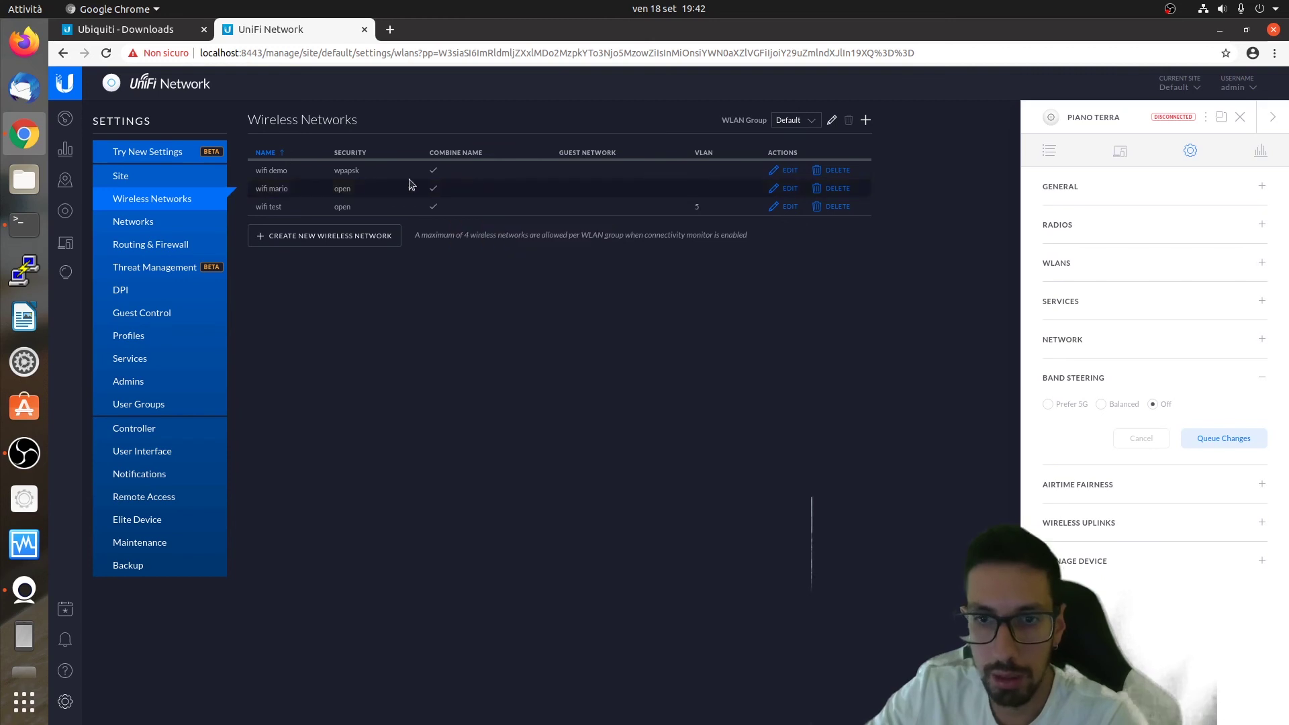
left_click(295, 245)
left_click(430, 180)
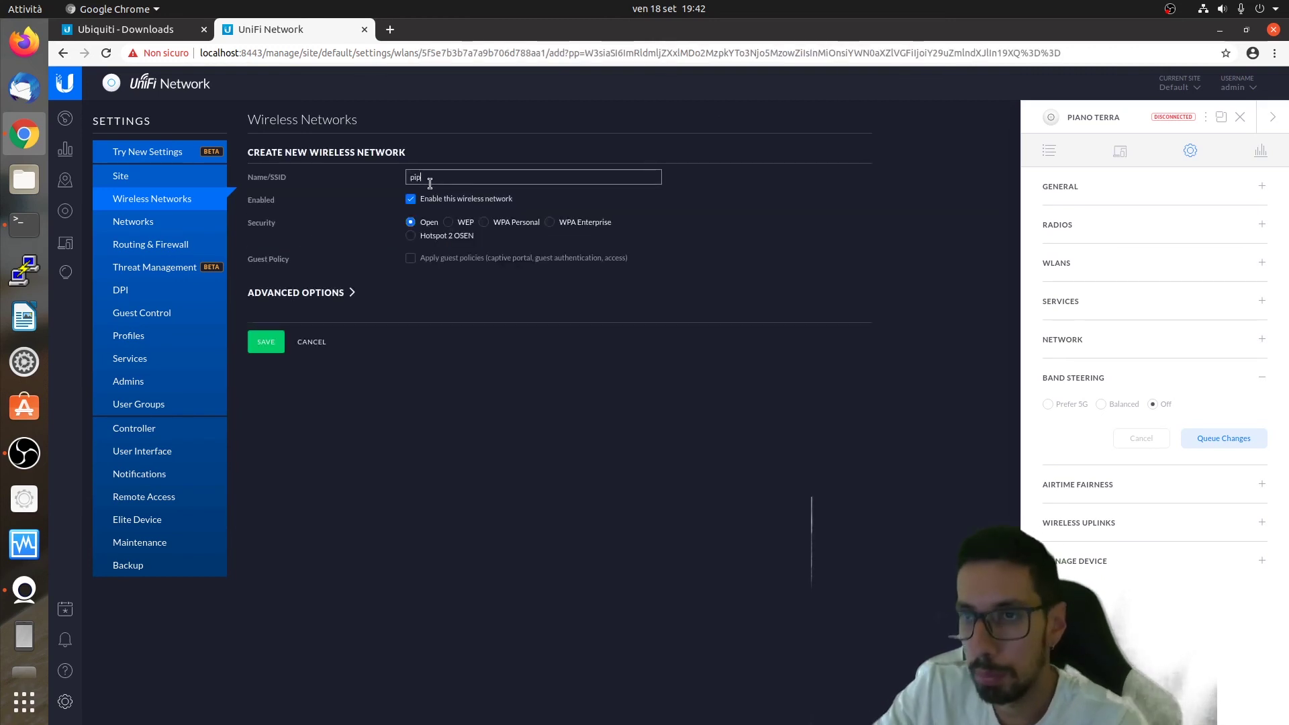
left_click(483, 222)
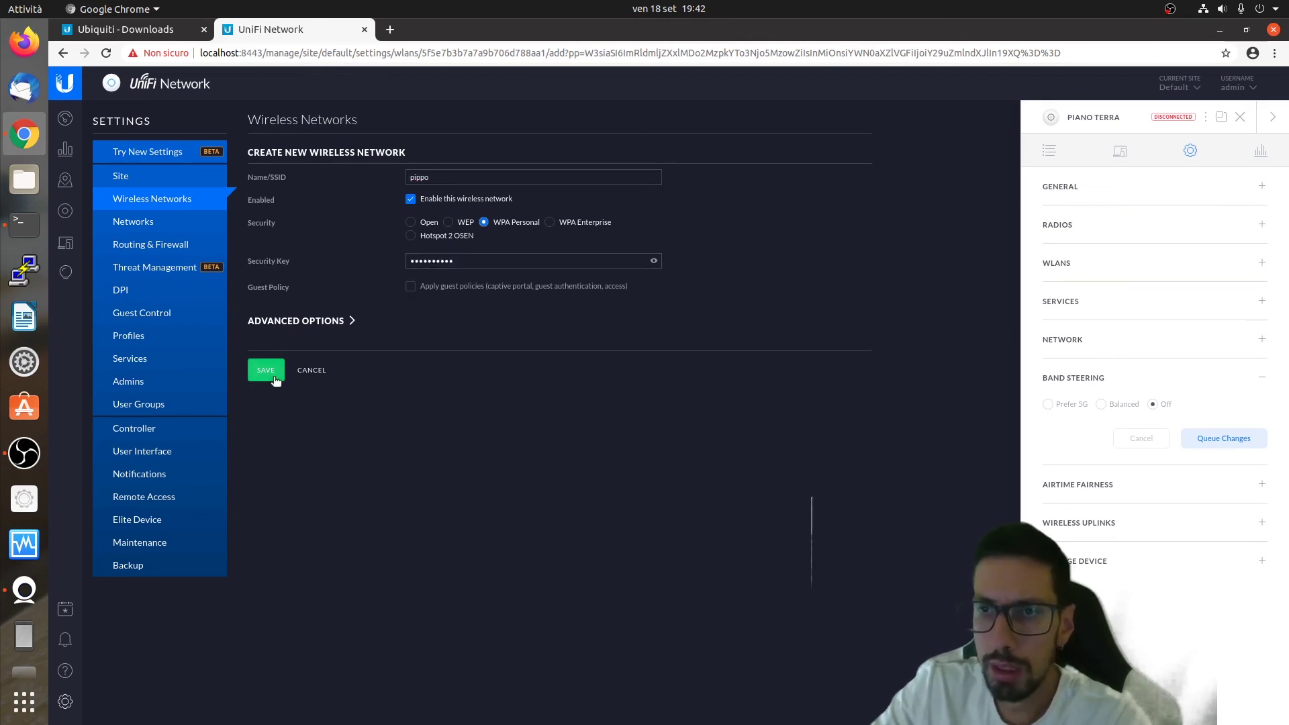
left_click(261, 379)
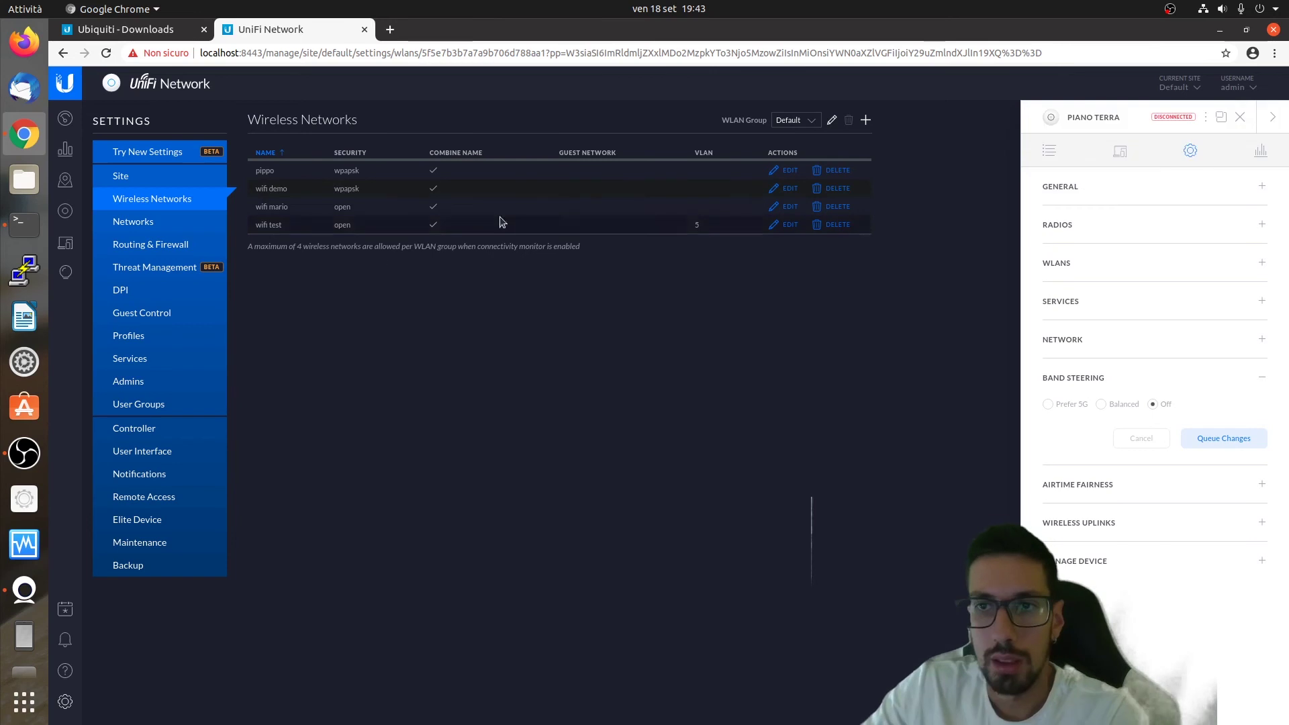
- Review the pippo network's advanced options, enabling Use VLAN to view its ID field, and return to the dashboard without saving
left_click(325, 170)
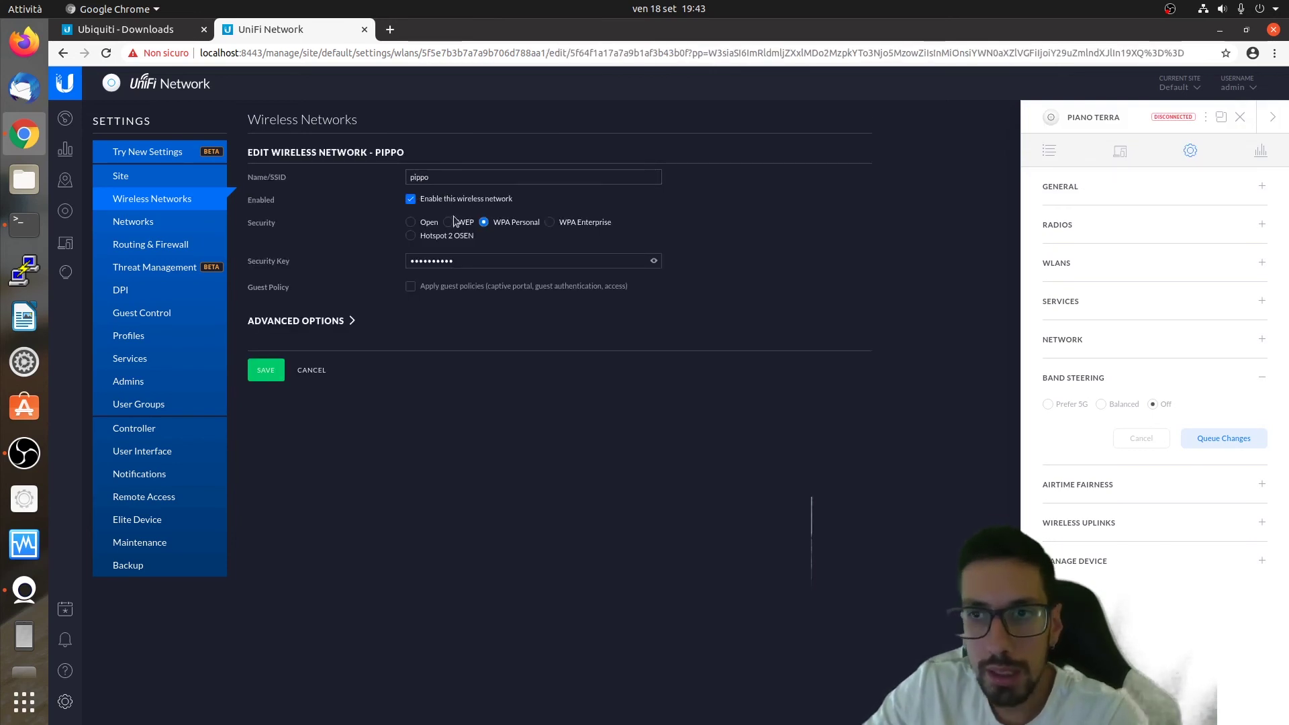
left_click(288, 327)
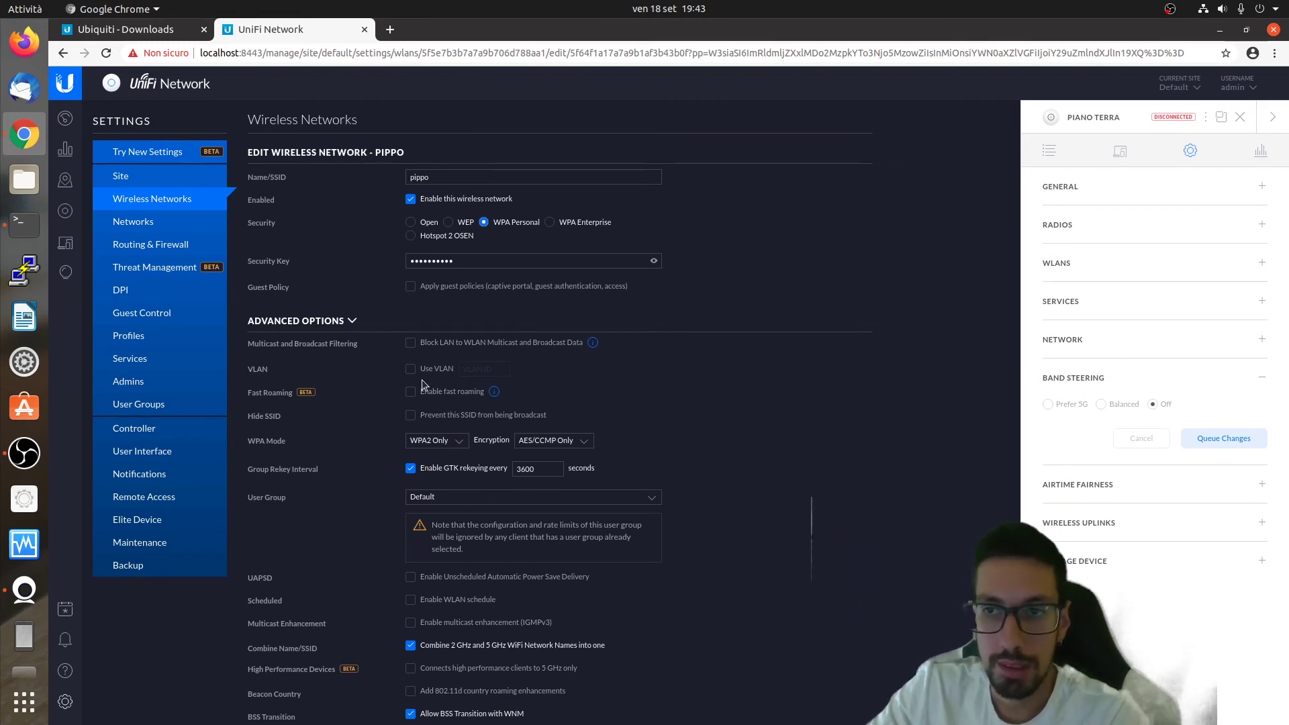
left_click(410, 368)
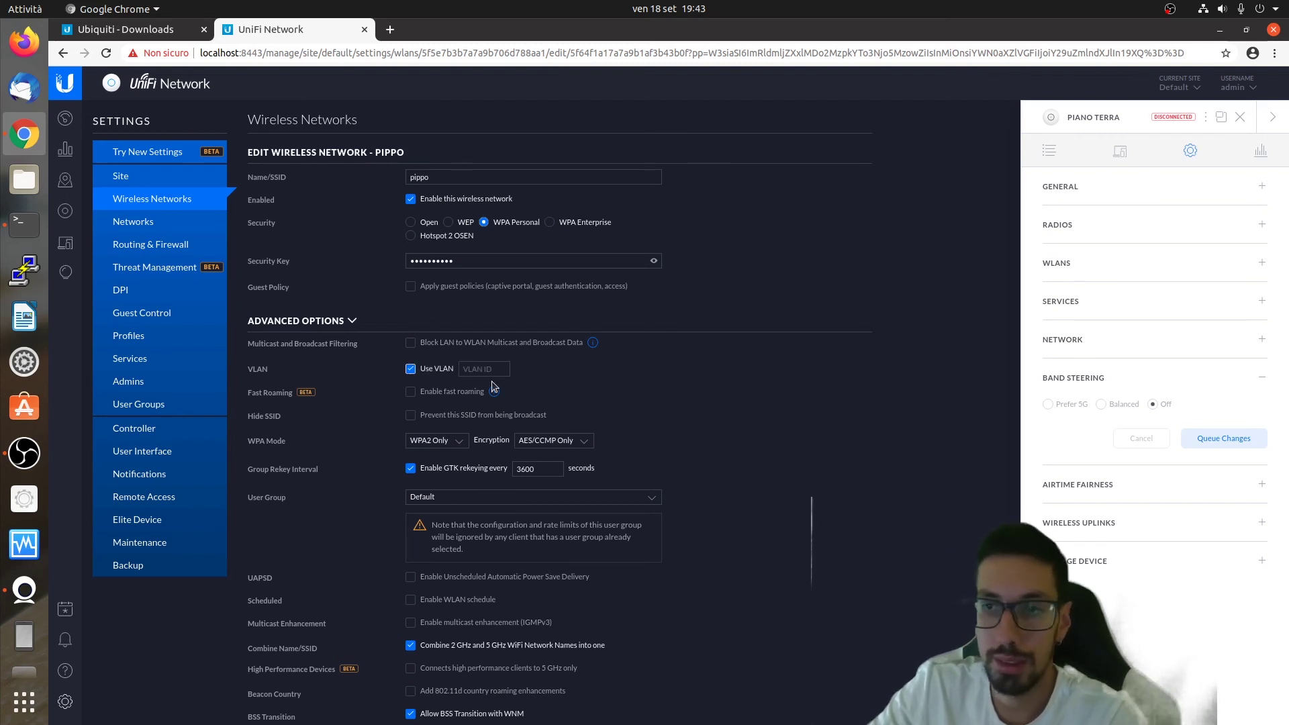
left_click(508, 368)
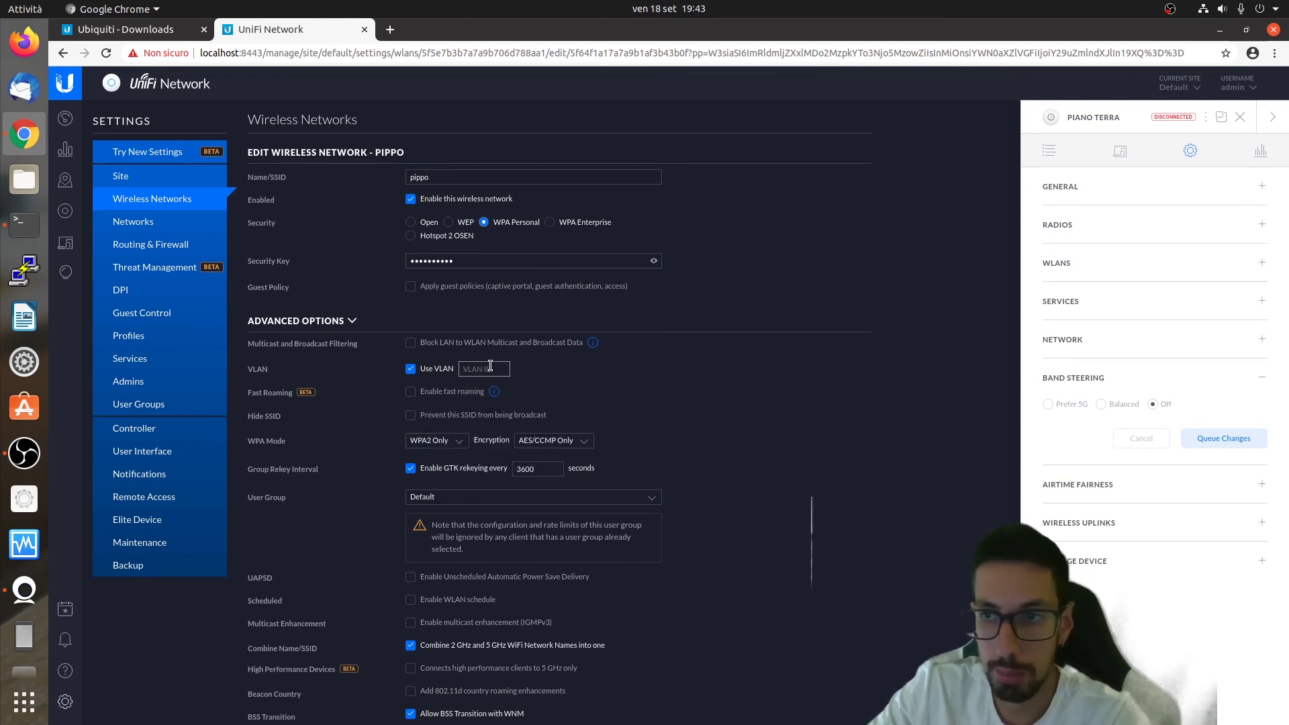
scroll(535, 560, "down", 4)
scroll(533, 557, "up", 4)
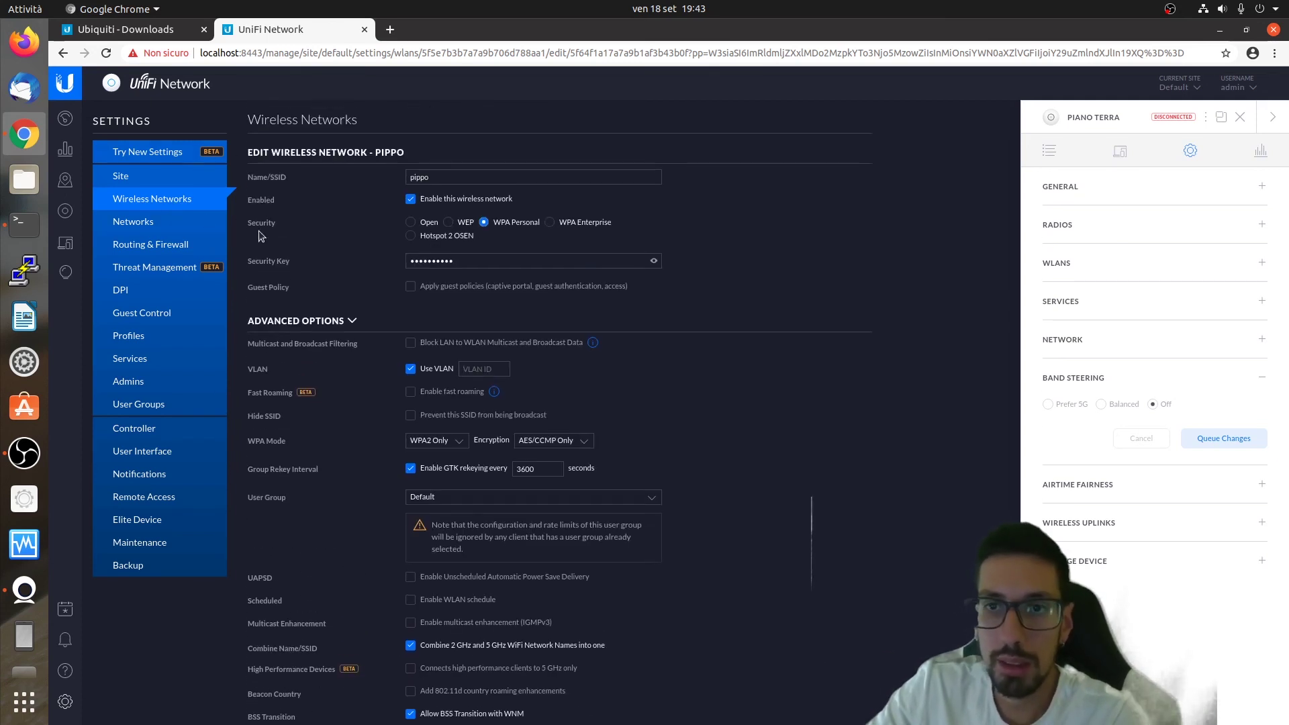
left_click(65, 118)
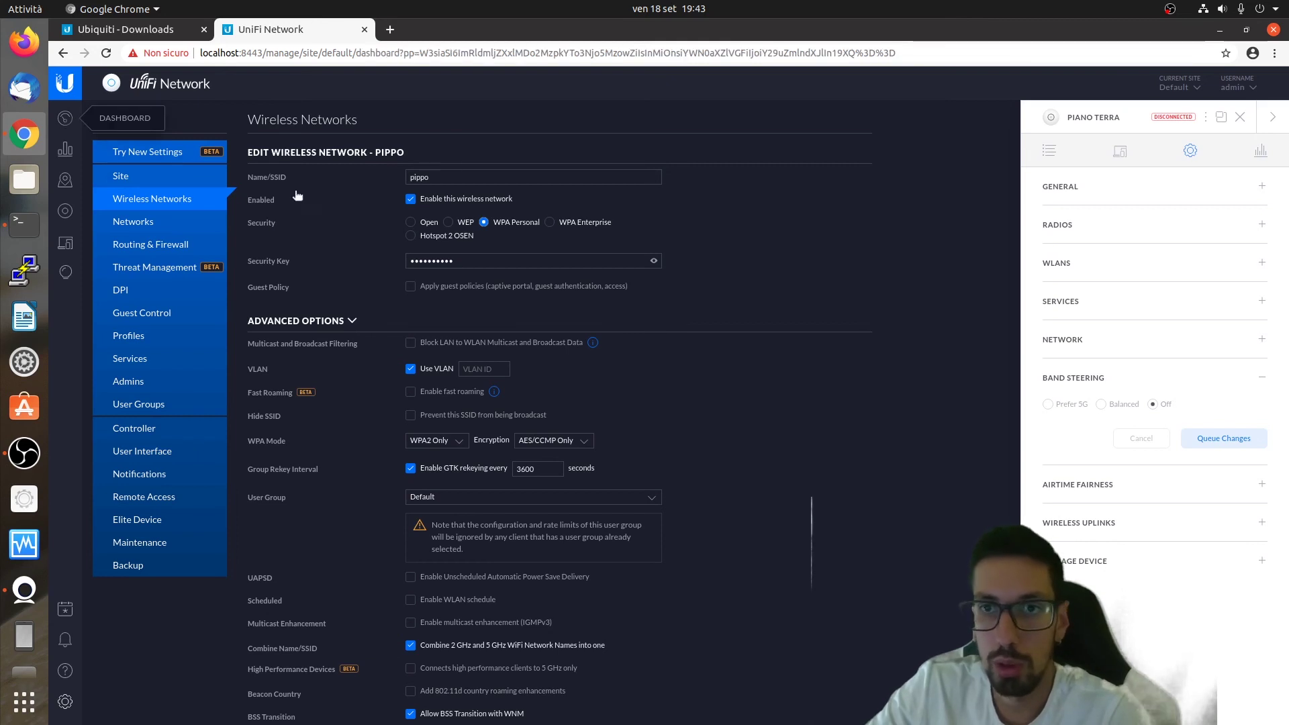
- Review the site's traffic statistics, topology map, client list and client history, and return to the dashboard
mouse_move(478, 364)
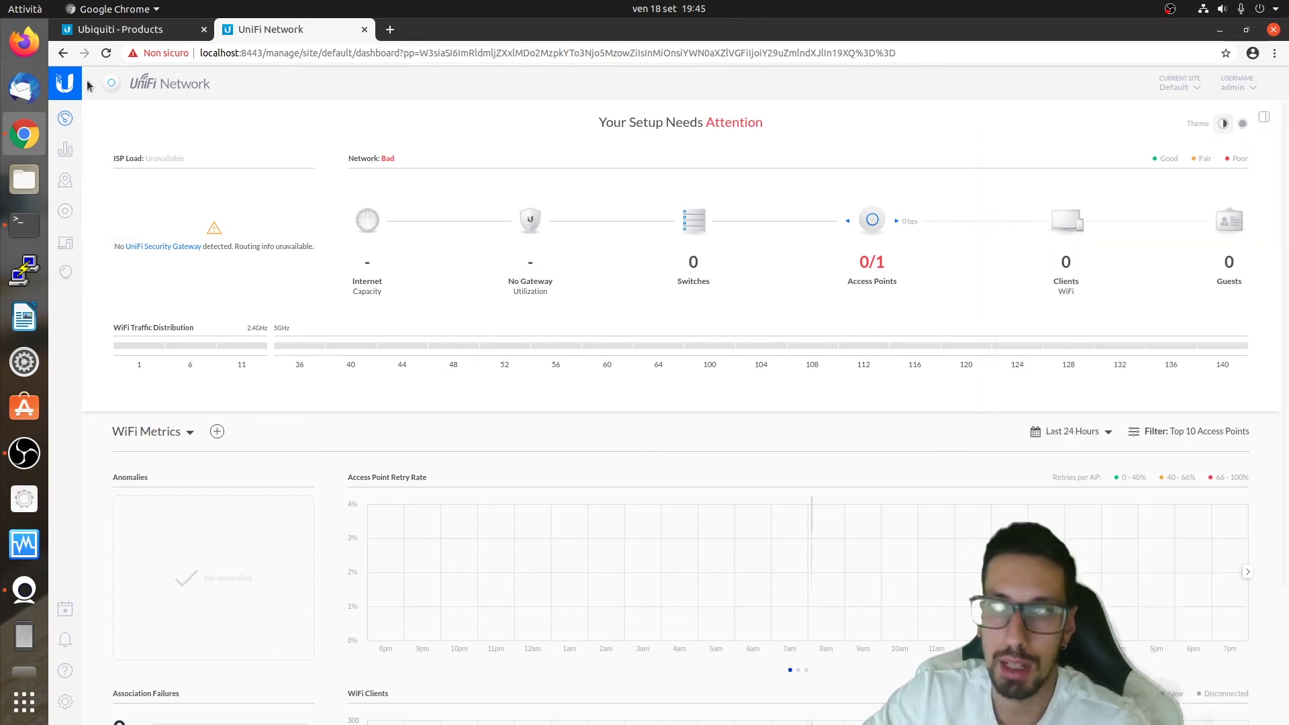
left_click(66, 152)
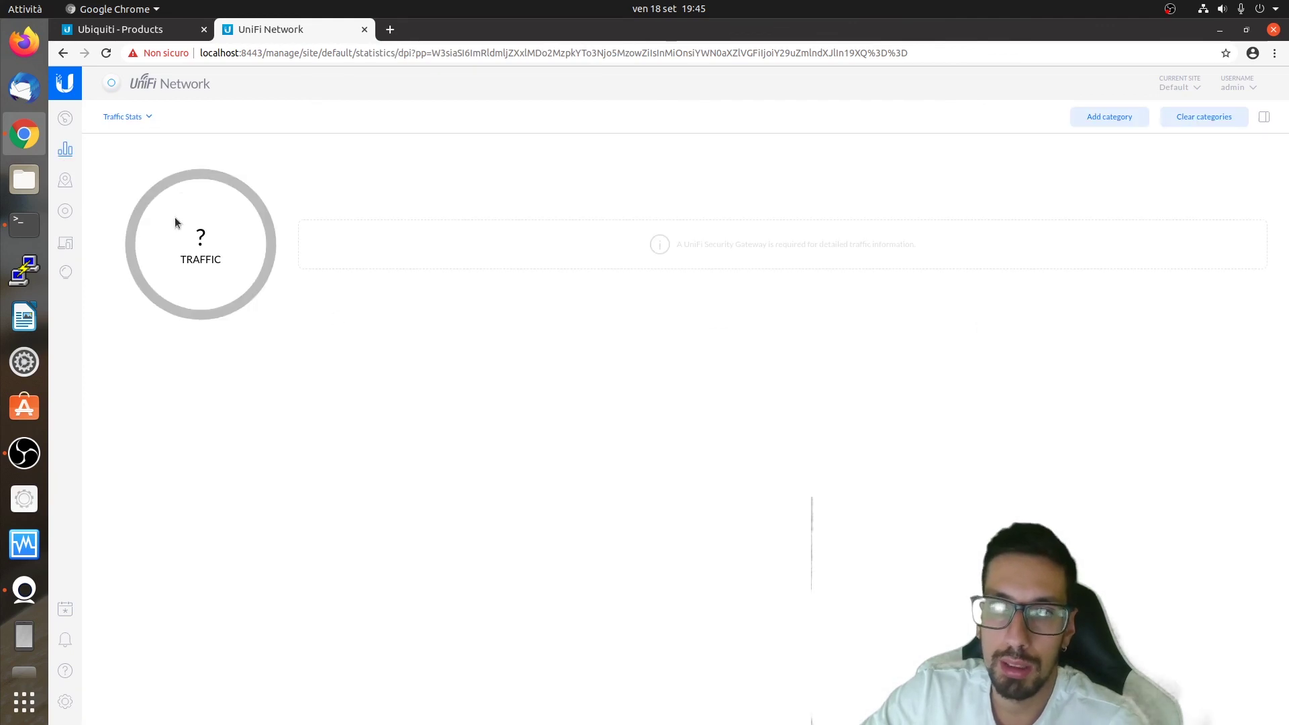
left_click(71, 181)
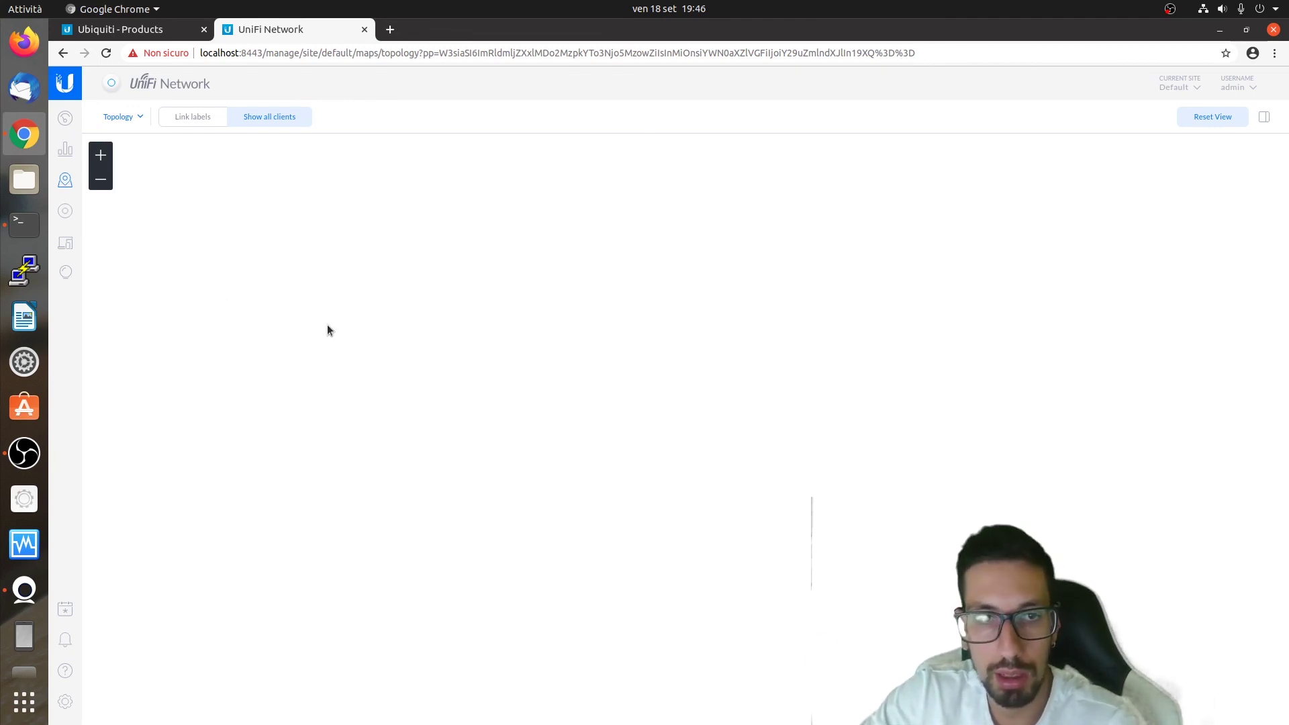
left_click(65, 243)
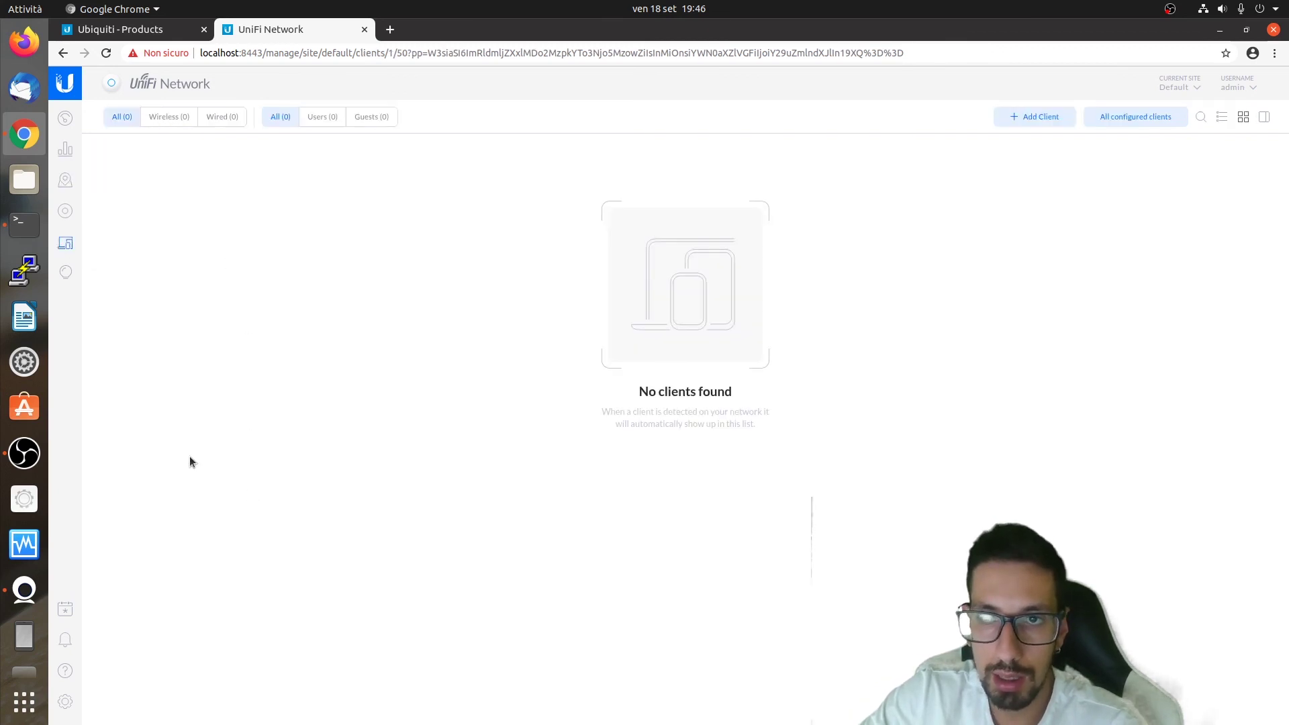
left_click(66, 272)
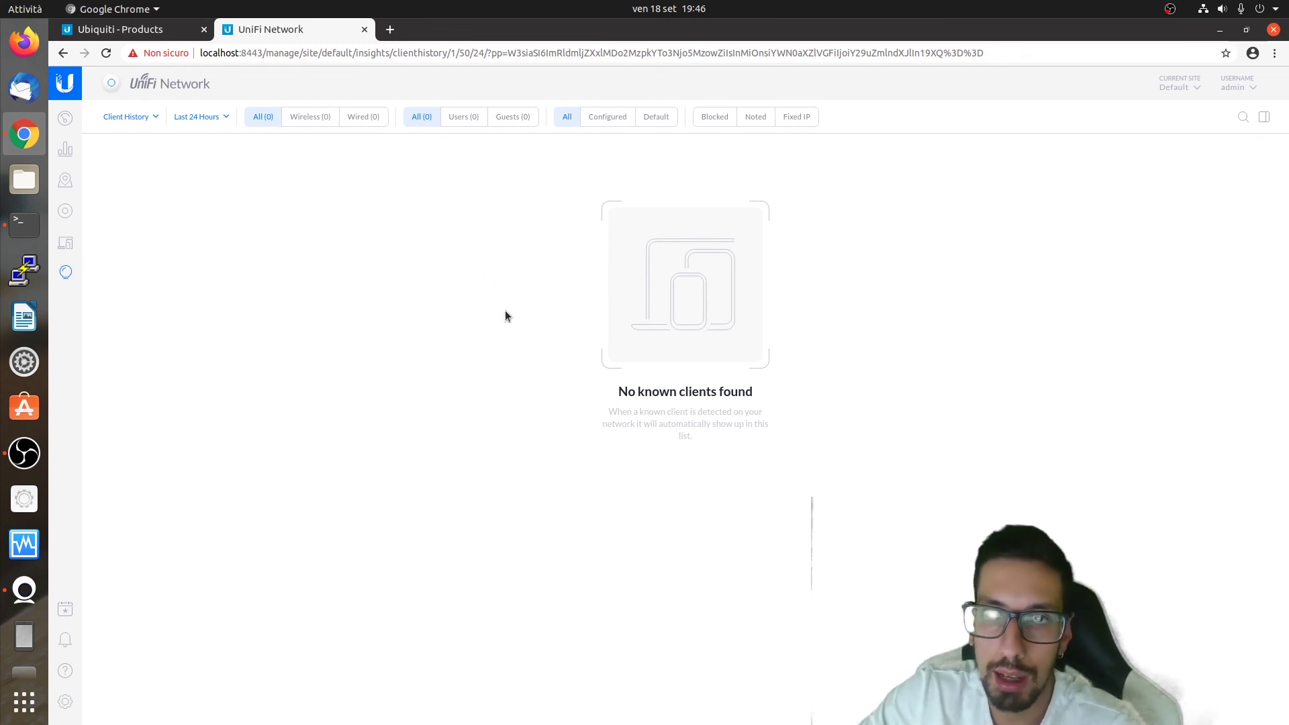
left_click(65, 149)
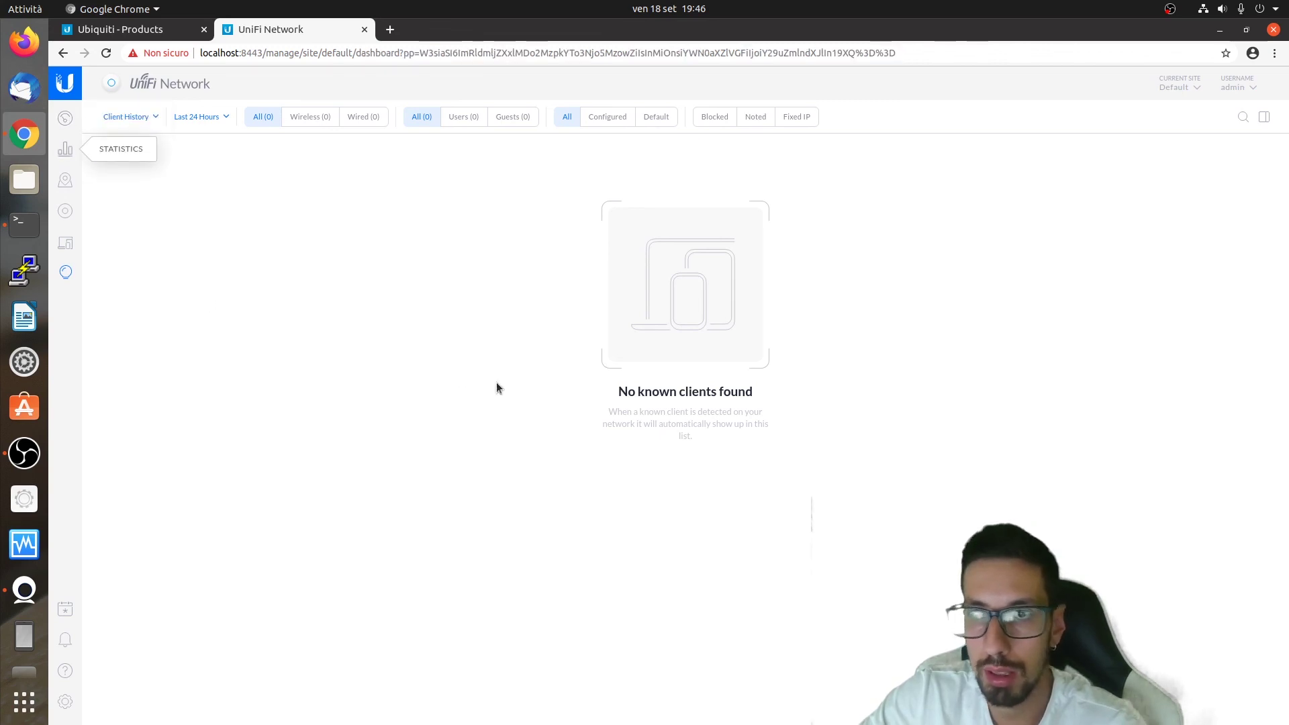